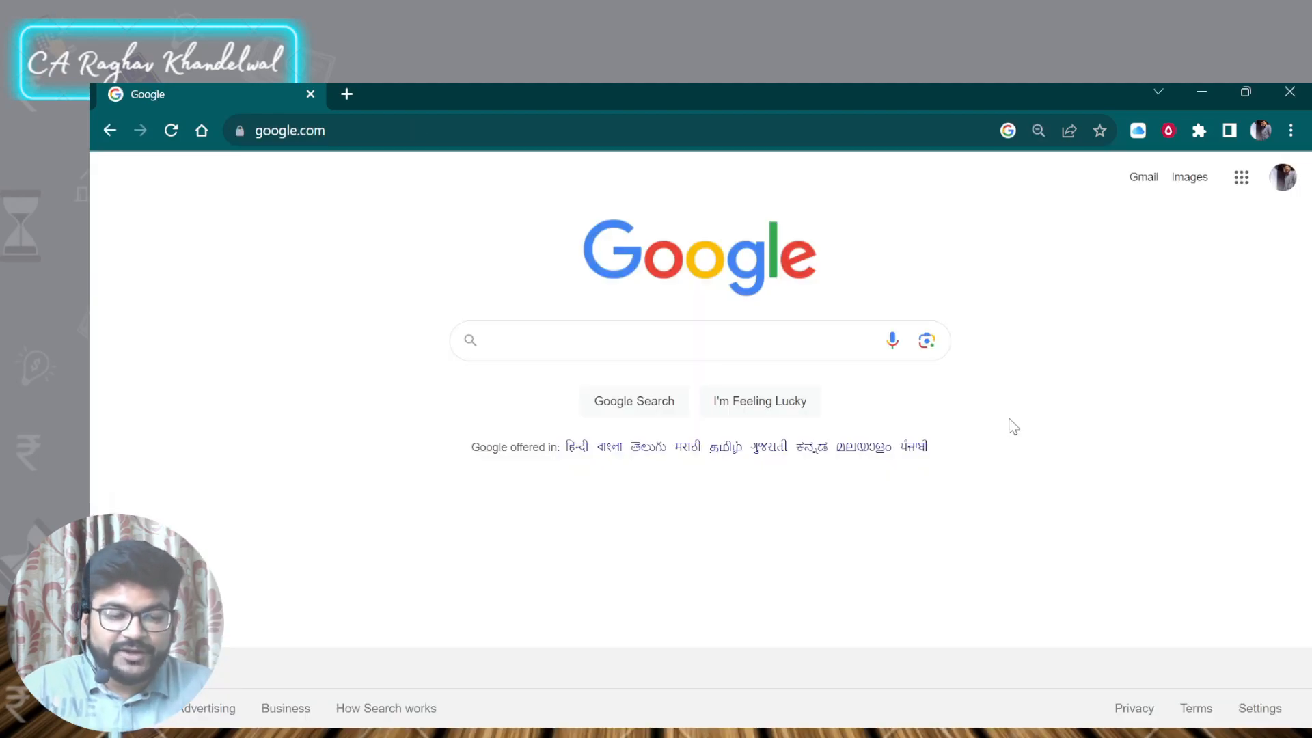
- Search Google for "udyam registration"
left_click(680, 339)
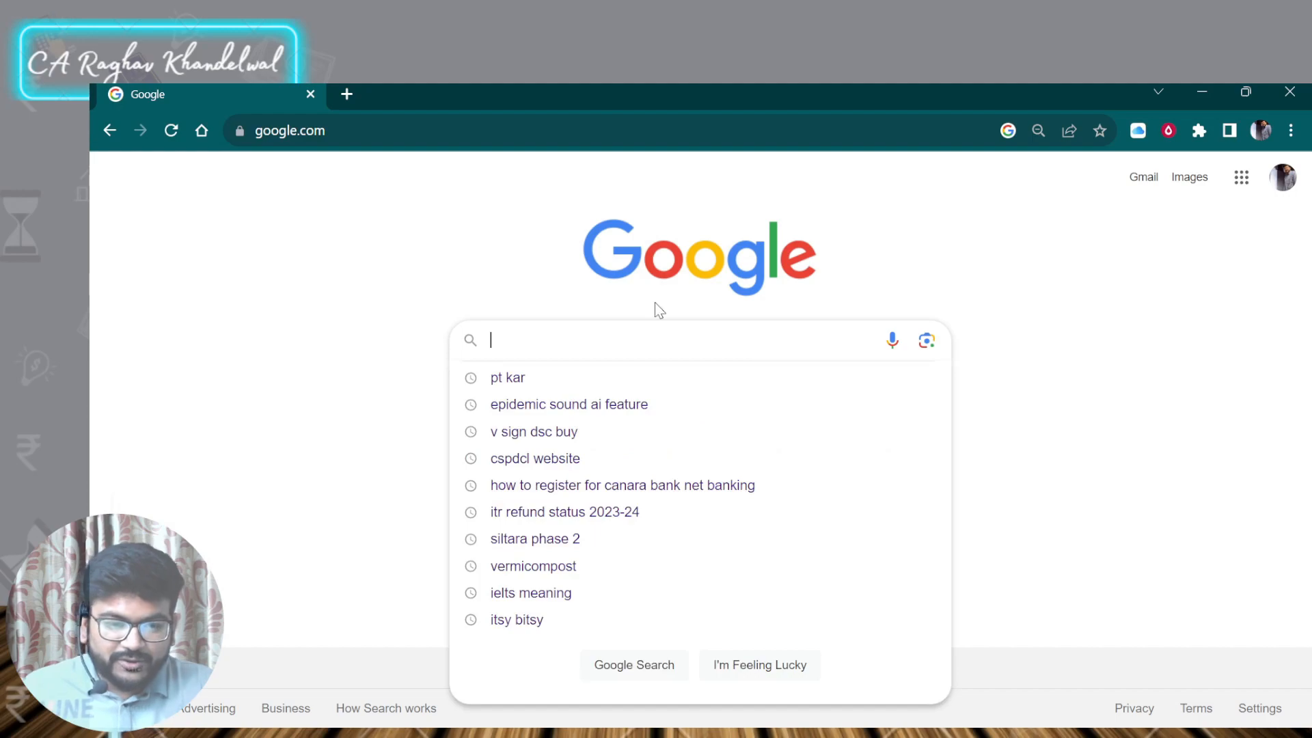
type("ud")
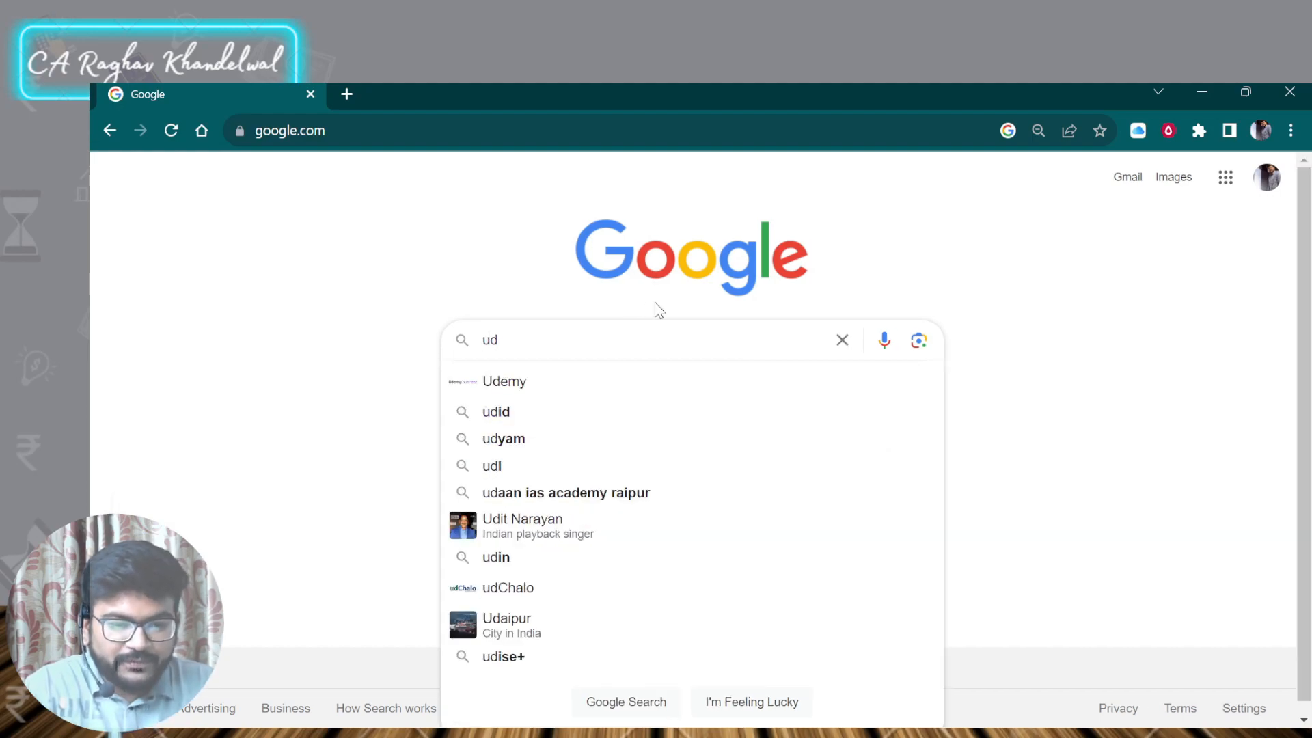
type("yam re")
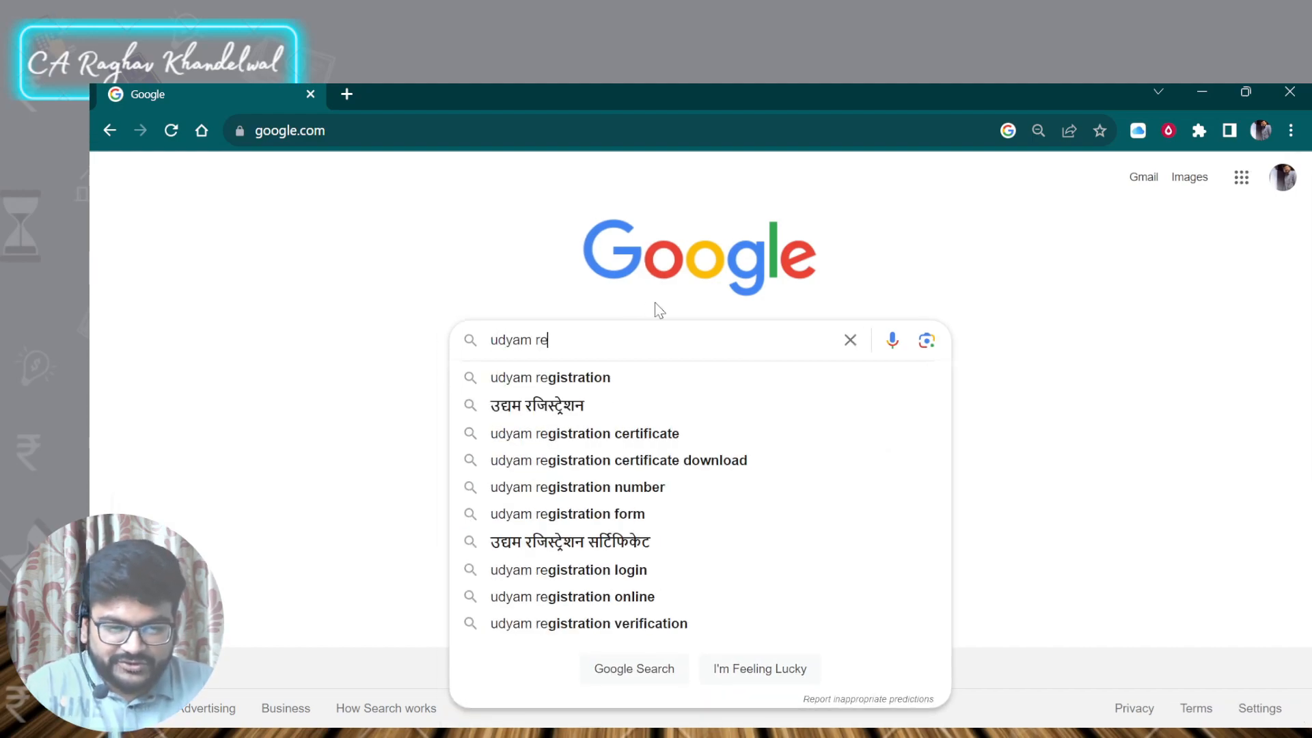
left_click(618, 386)
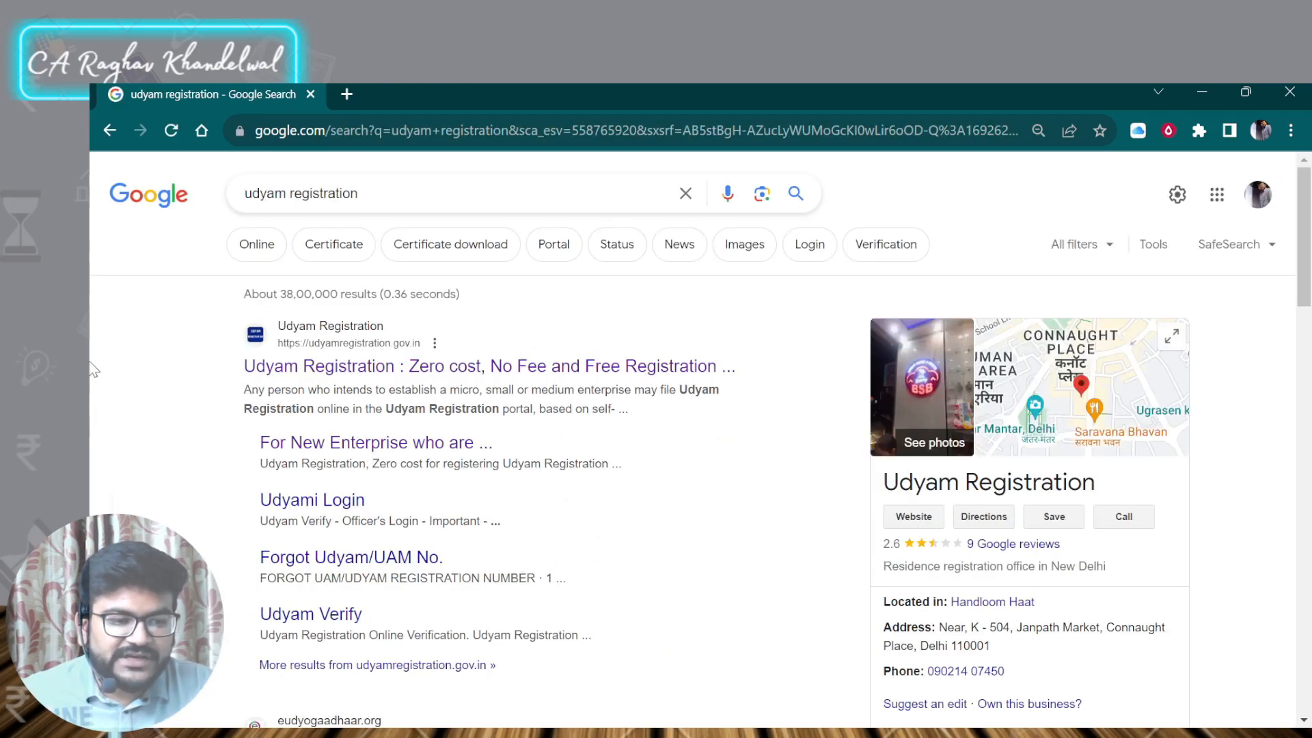
- Open the Udyam Registration portal in a new tab and start registration for new entrepreneurs not yet registered as MSME
middle_click(340, 368)
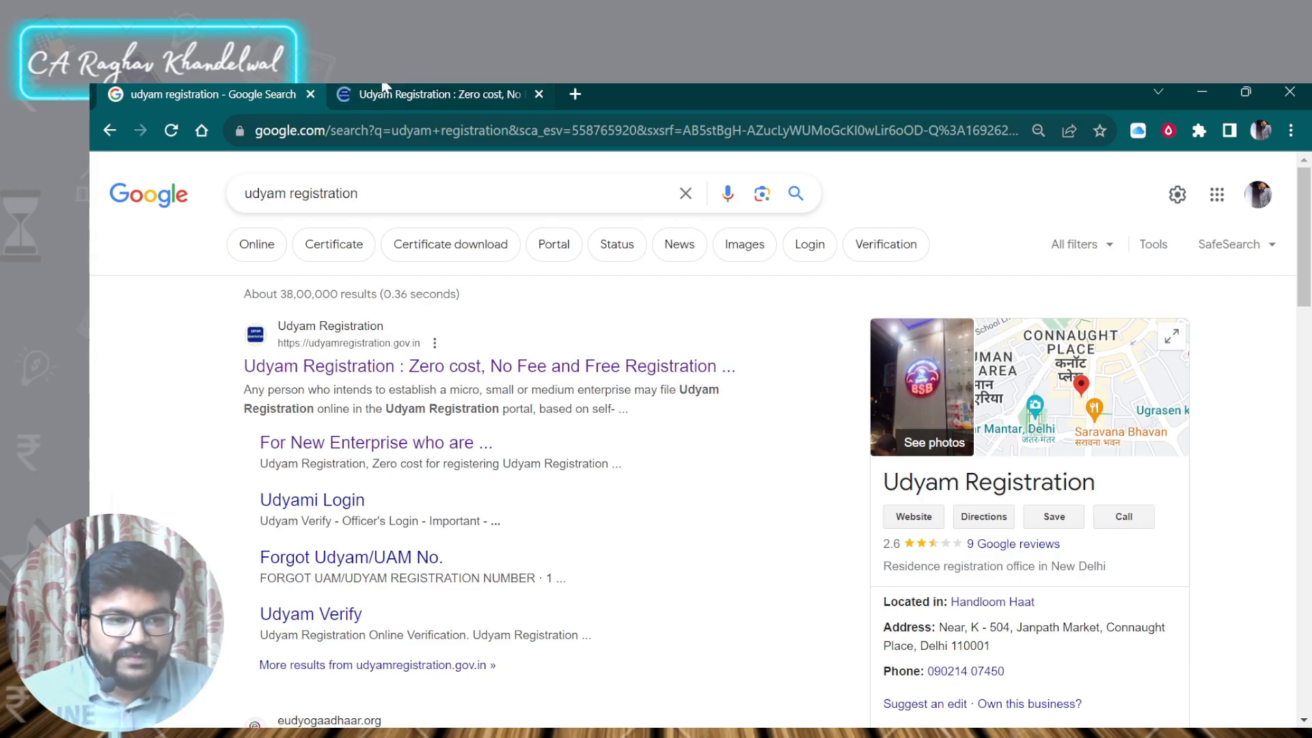
left_click(381, 94)
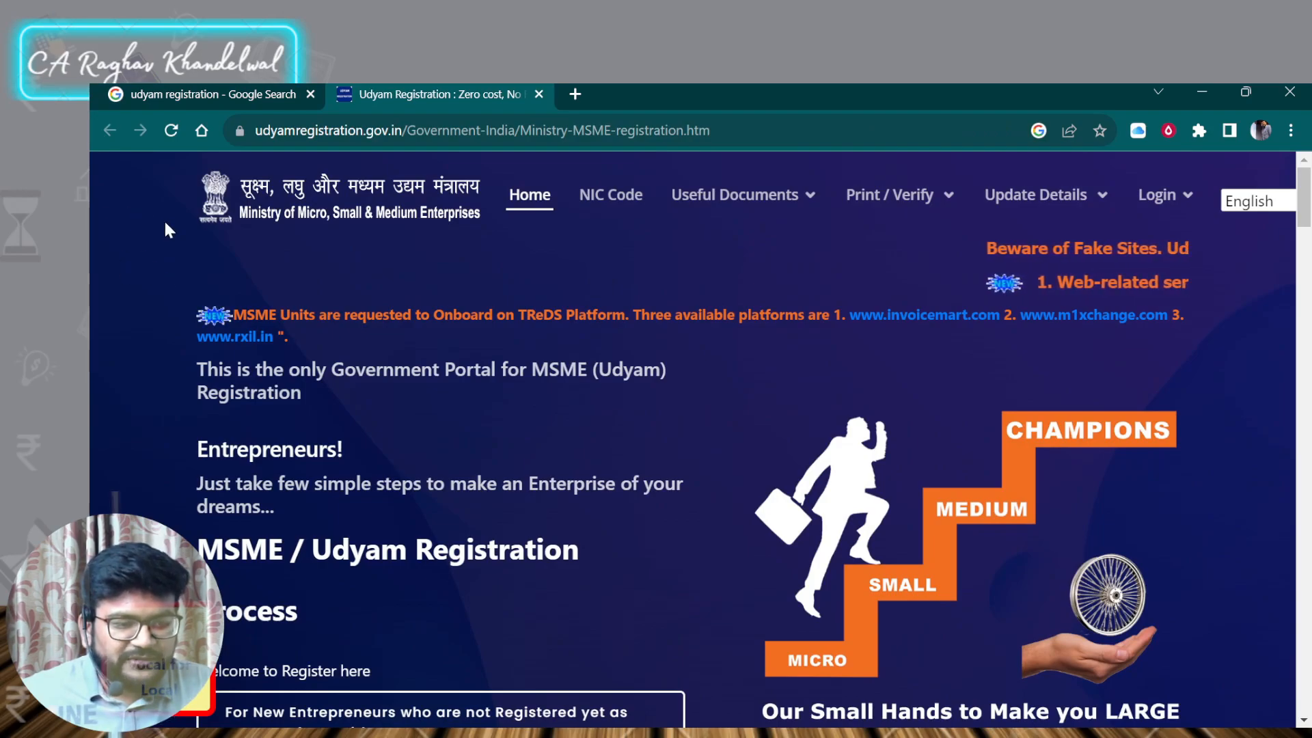
scroll(166, 236, "down", 5)
scroll(120, 262, "down", 1)
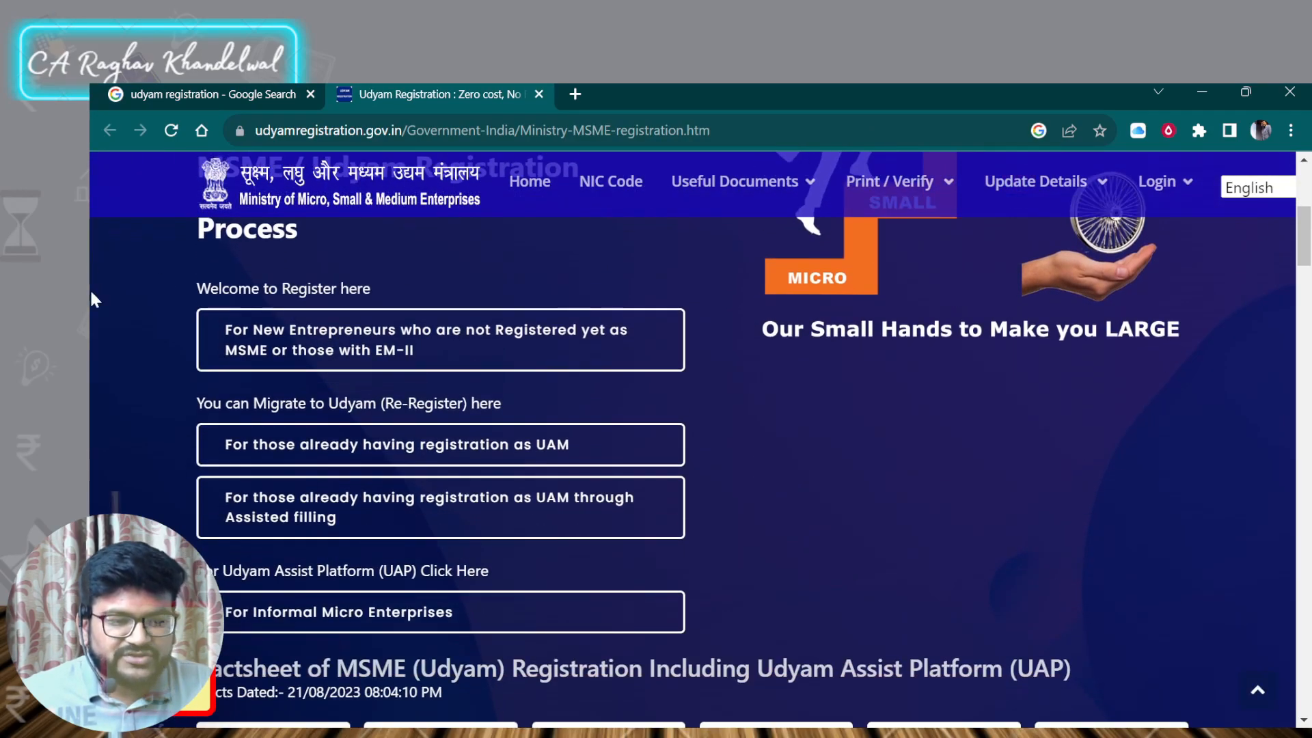
left_click(219, 349)
left_click(281, 447)
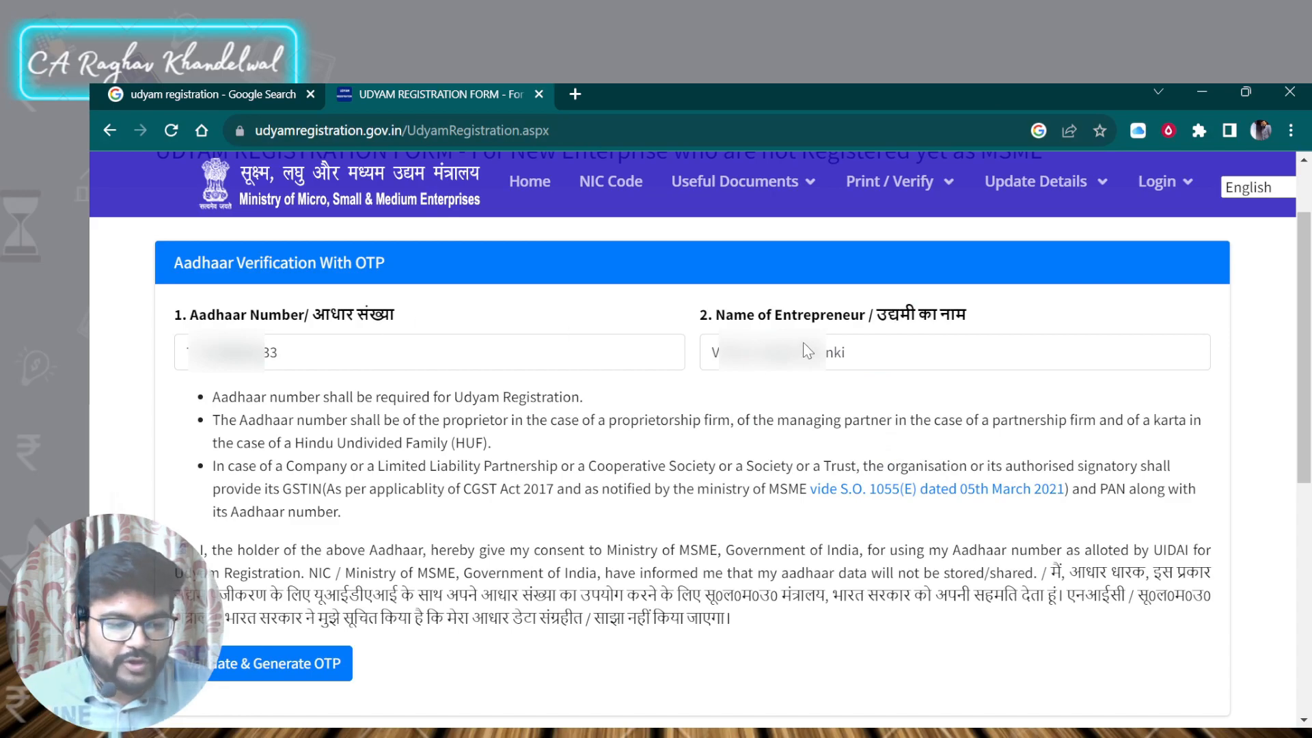
- Validate the entrepreneur's Aadhaar with consent given, generating the OTP and entering the received OTP code
scroll(807, 352, "down", 1)
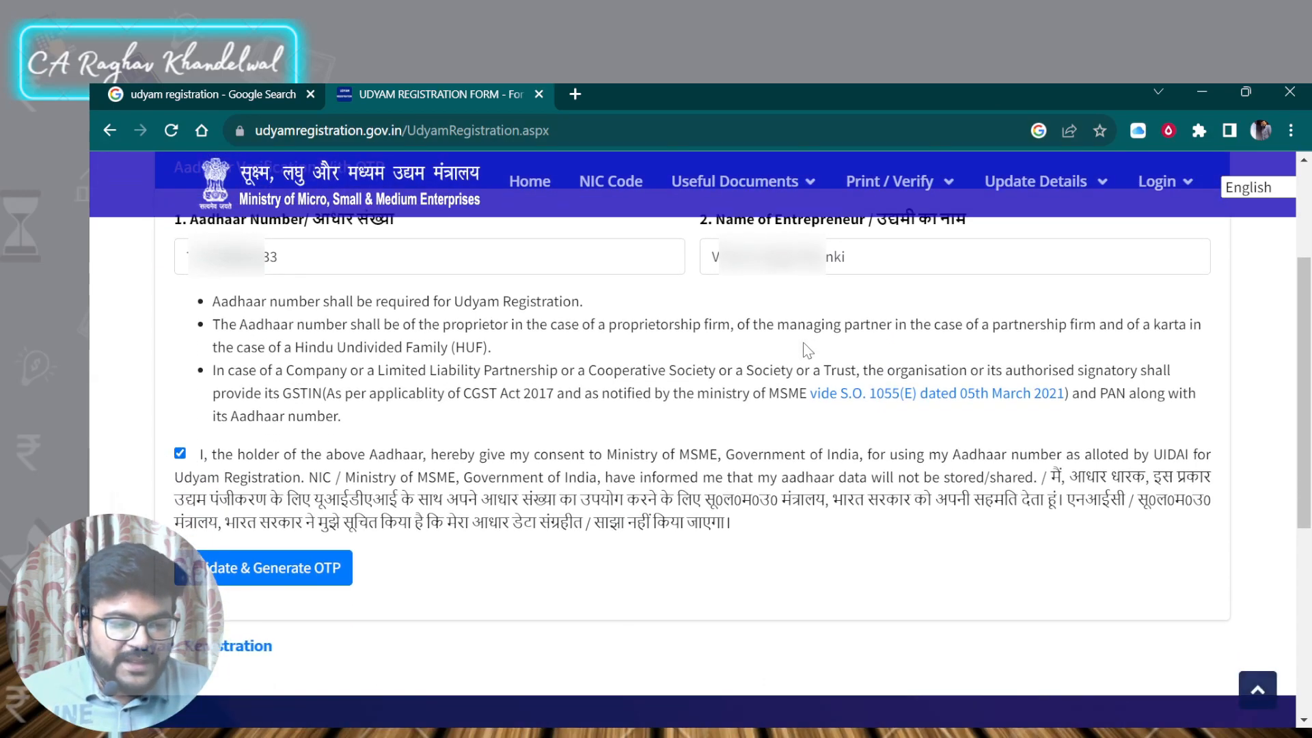
left_click(229, 582)
left_click(281, 586)
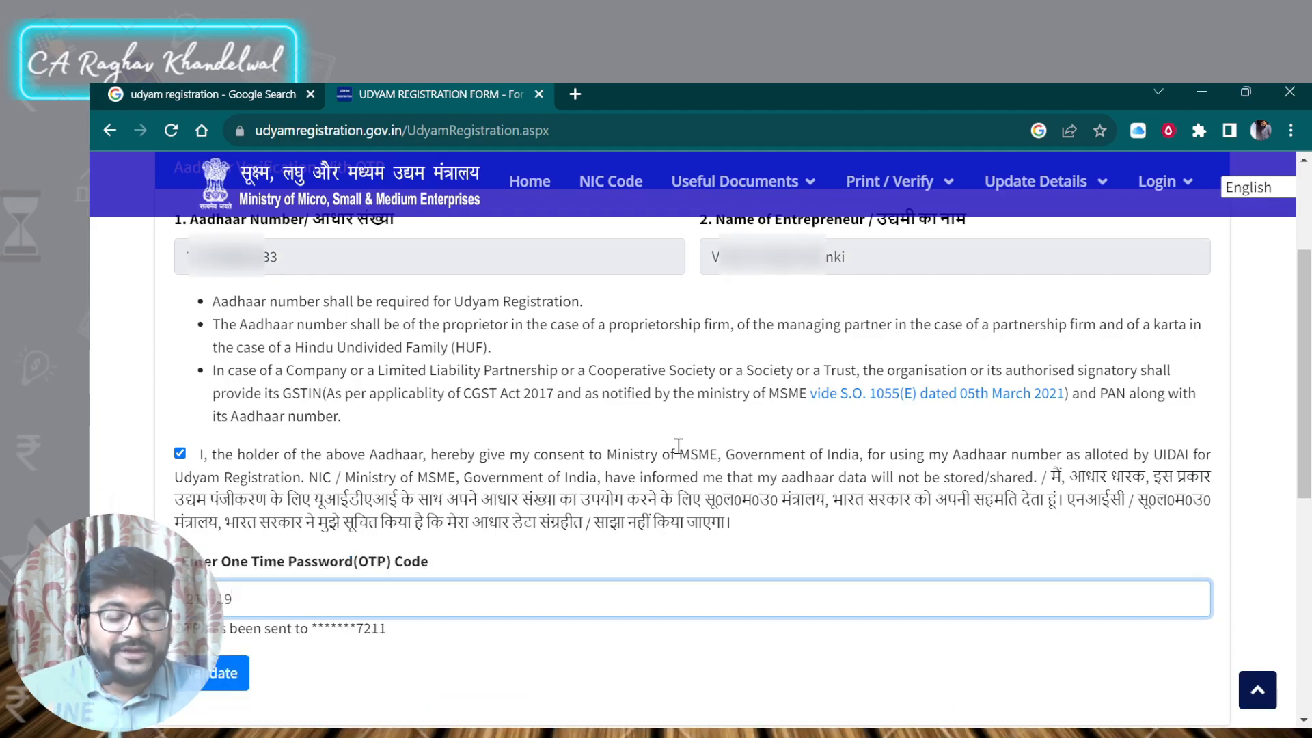
left_click(221, 677)
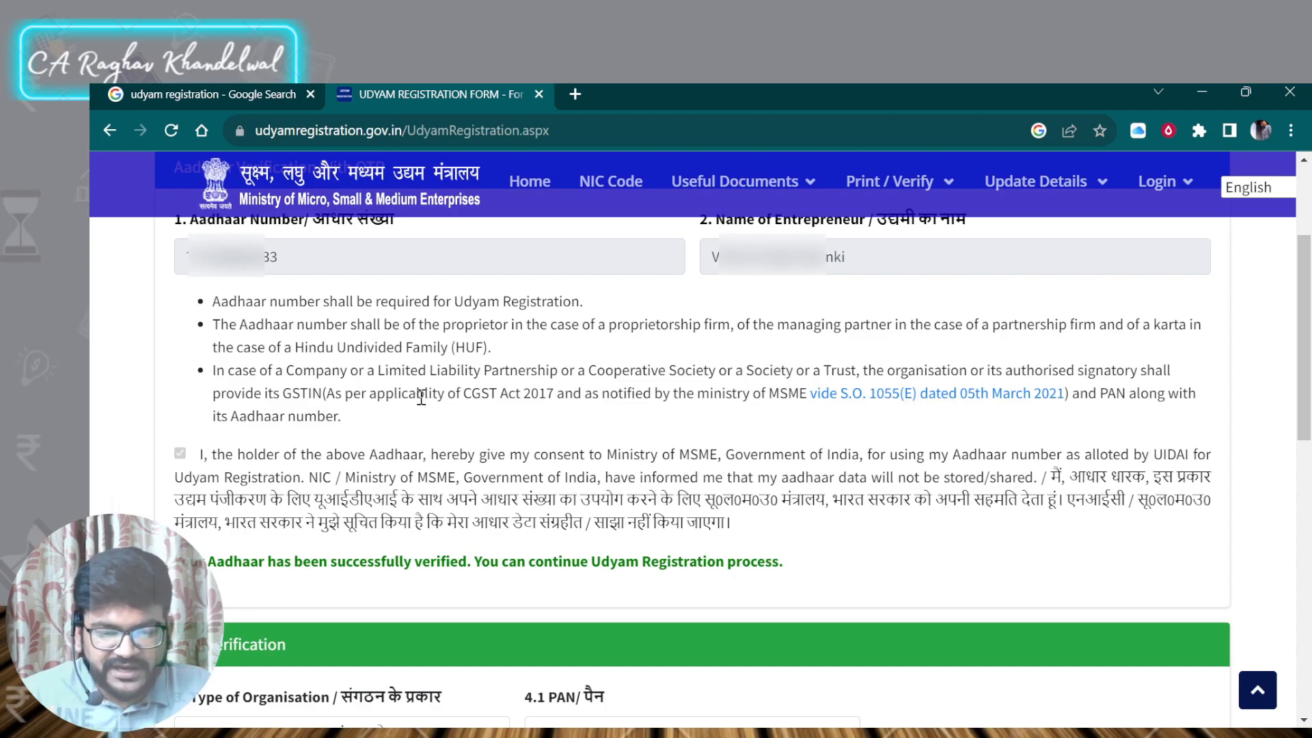
- Validate the PAN for a Proprietary type of organisation
scroll(422, 397, "down", 4)
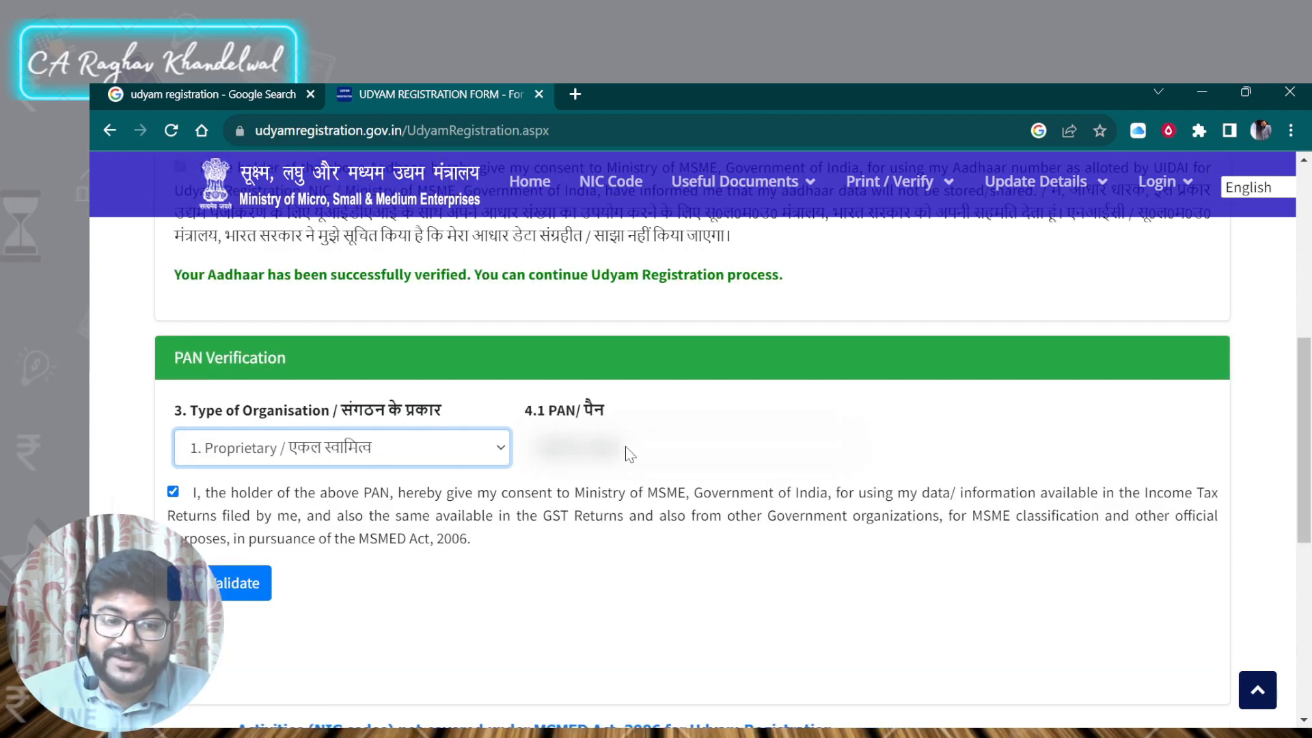
left_click(222, 583)
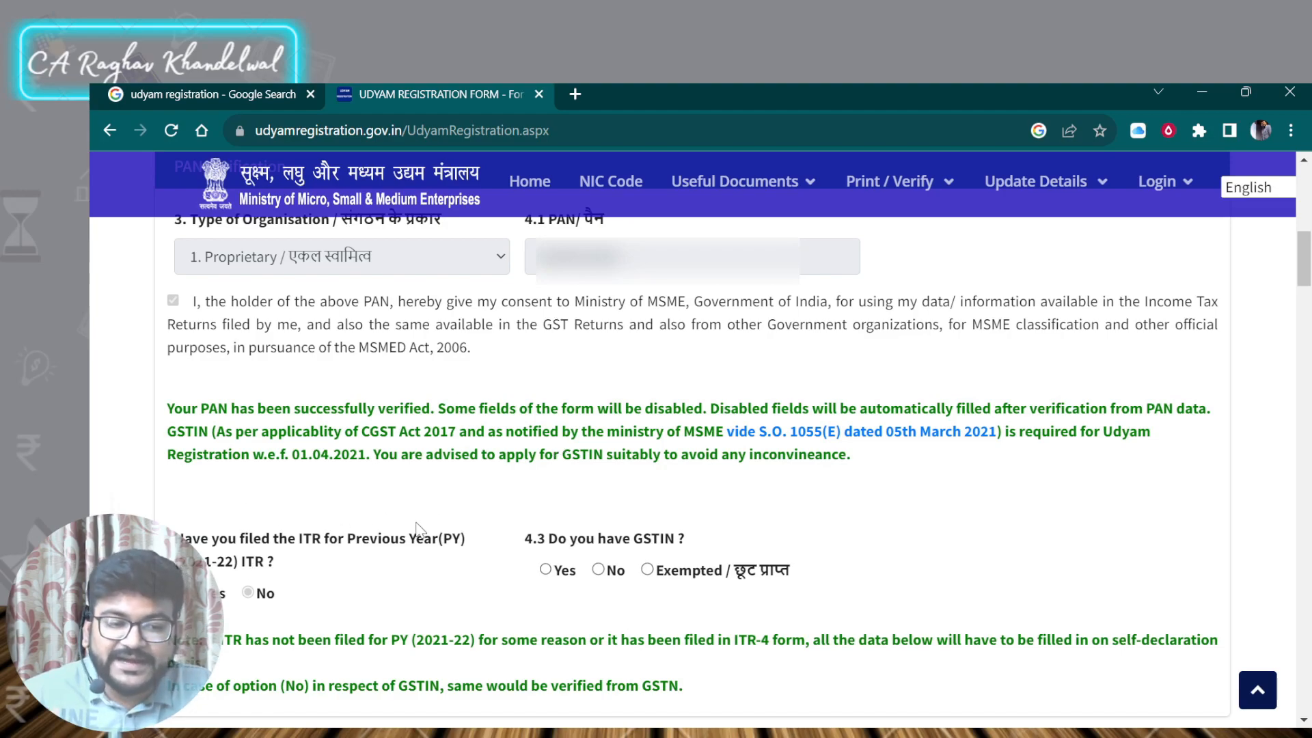
- Review the ITR, GSTIN, contact details, ownership categorization table, social category, gender and specially-abled sections
scroll(403, 550, "down", 1)
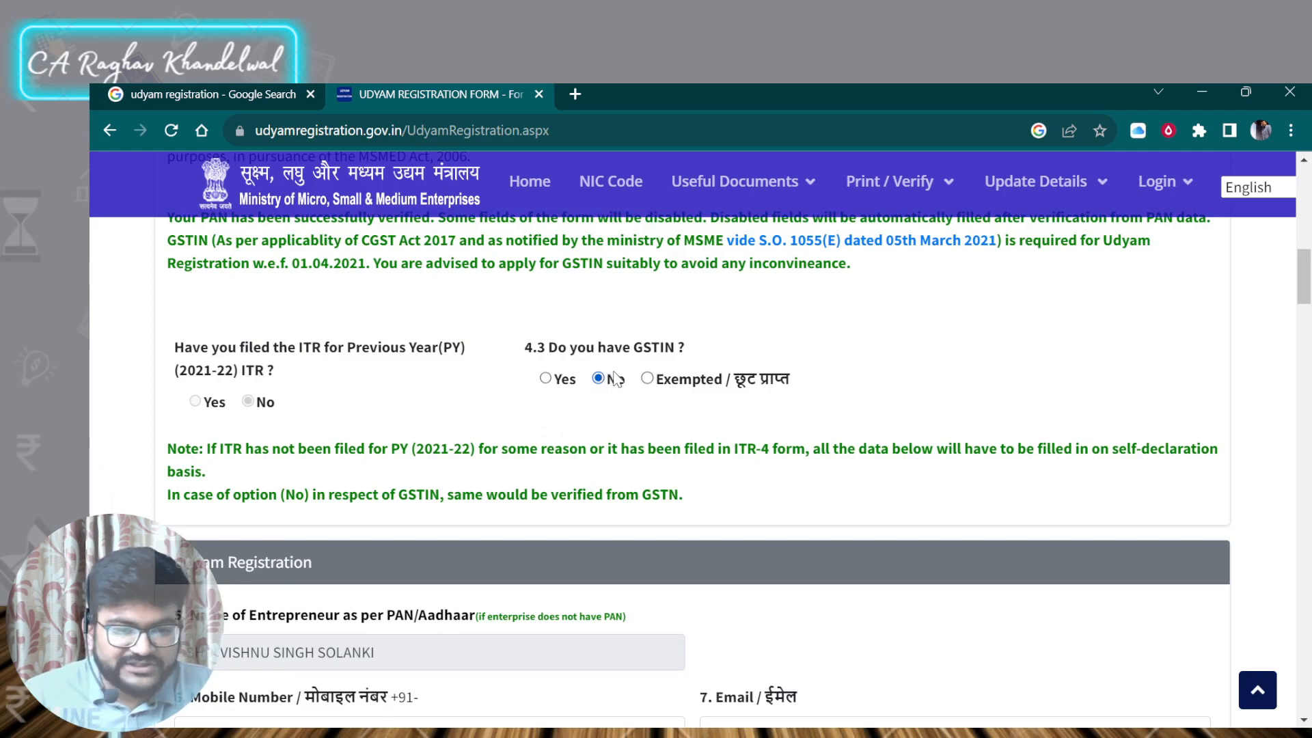
scroll(624, 359, "down", 2)
scroll(626, 359, "down", 2)
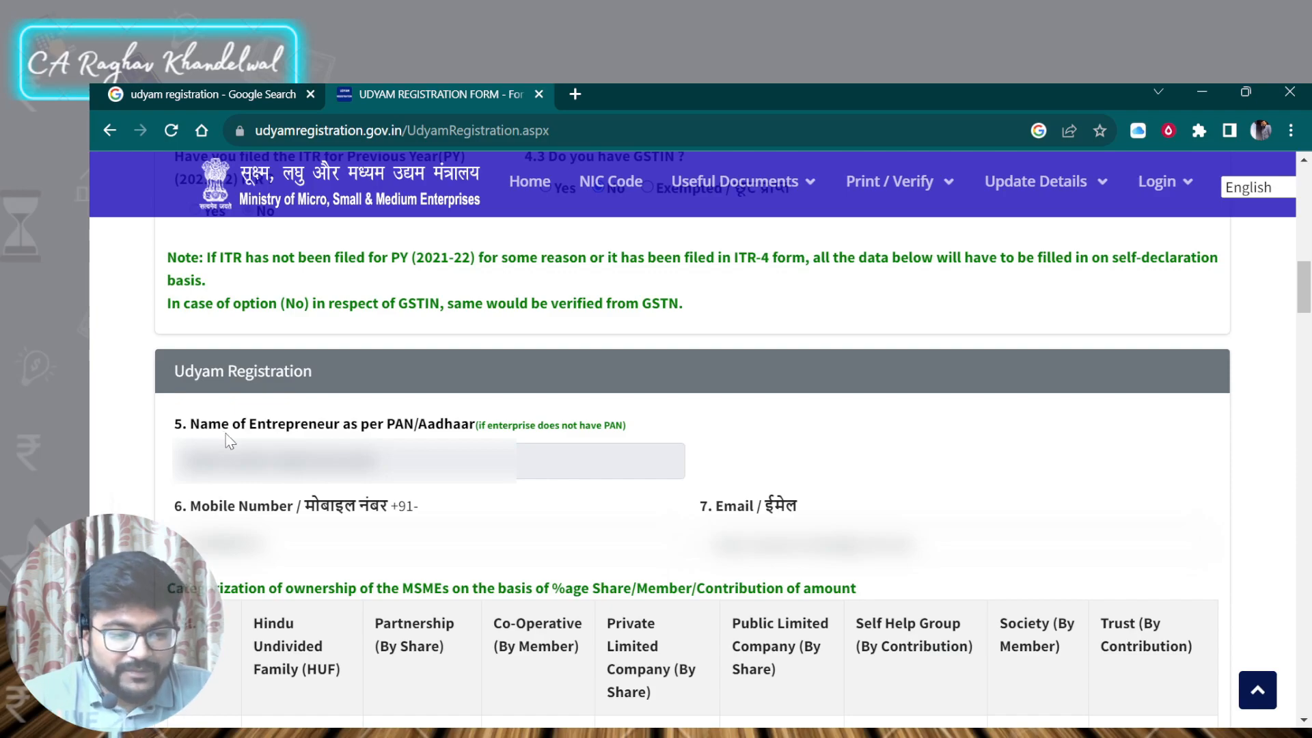
scroll(328, 410, "down", 2)
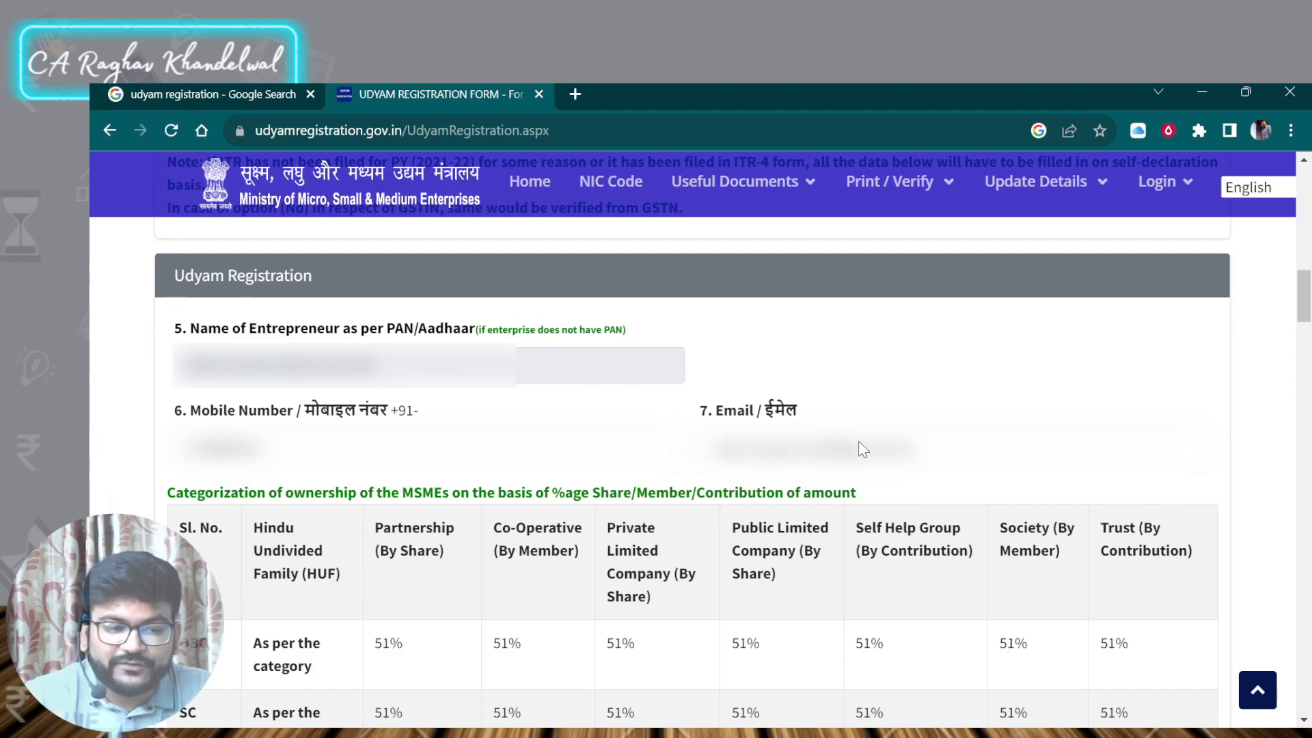
scroll(864, 441, "down", 3)
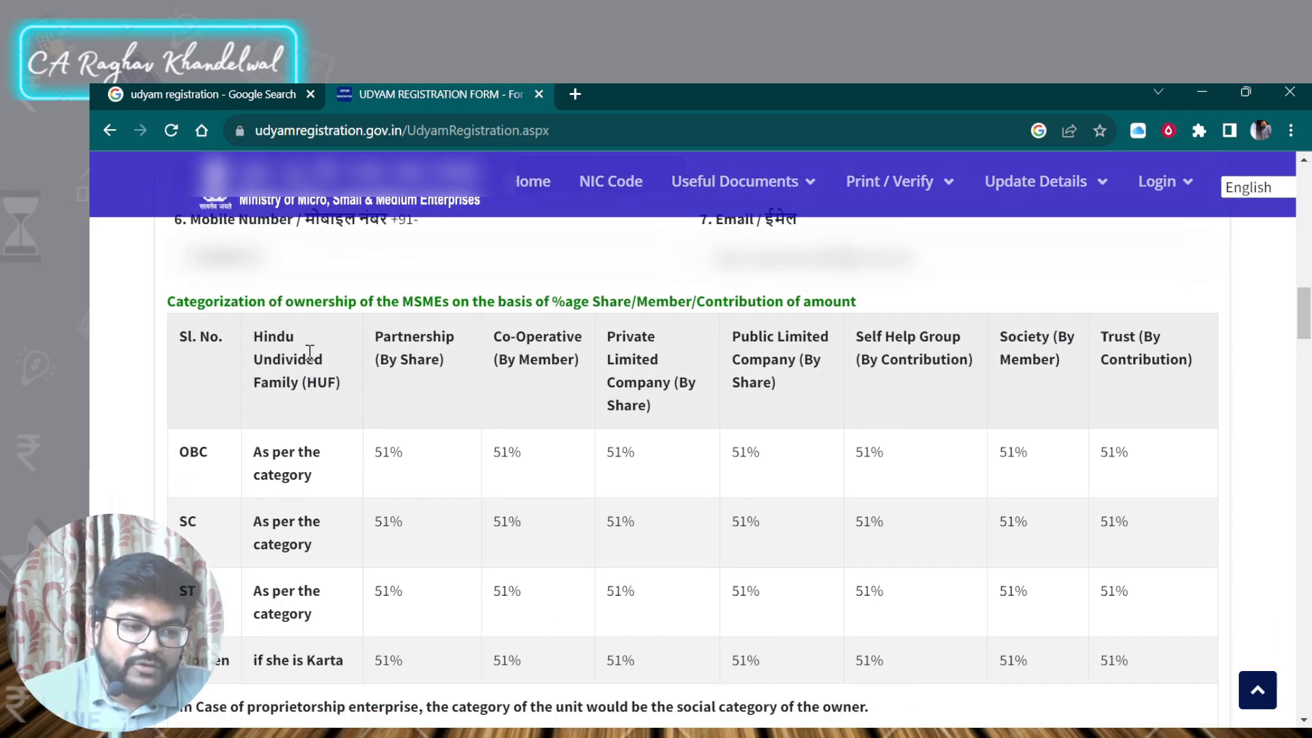
scroll(159, 309, "down", 3)
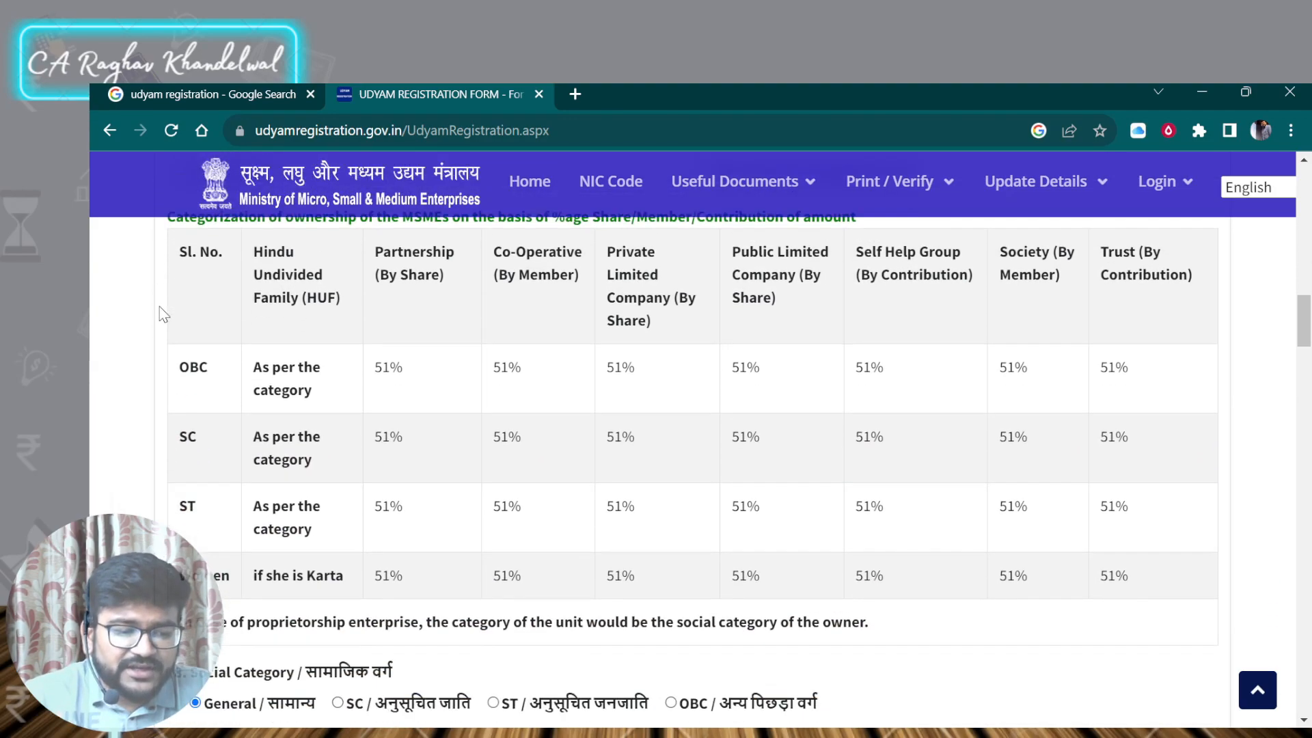
scroll(162, 313, "down", 1)
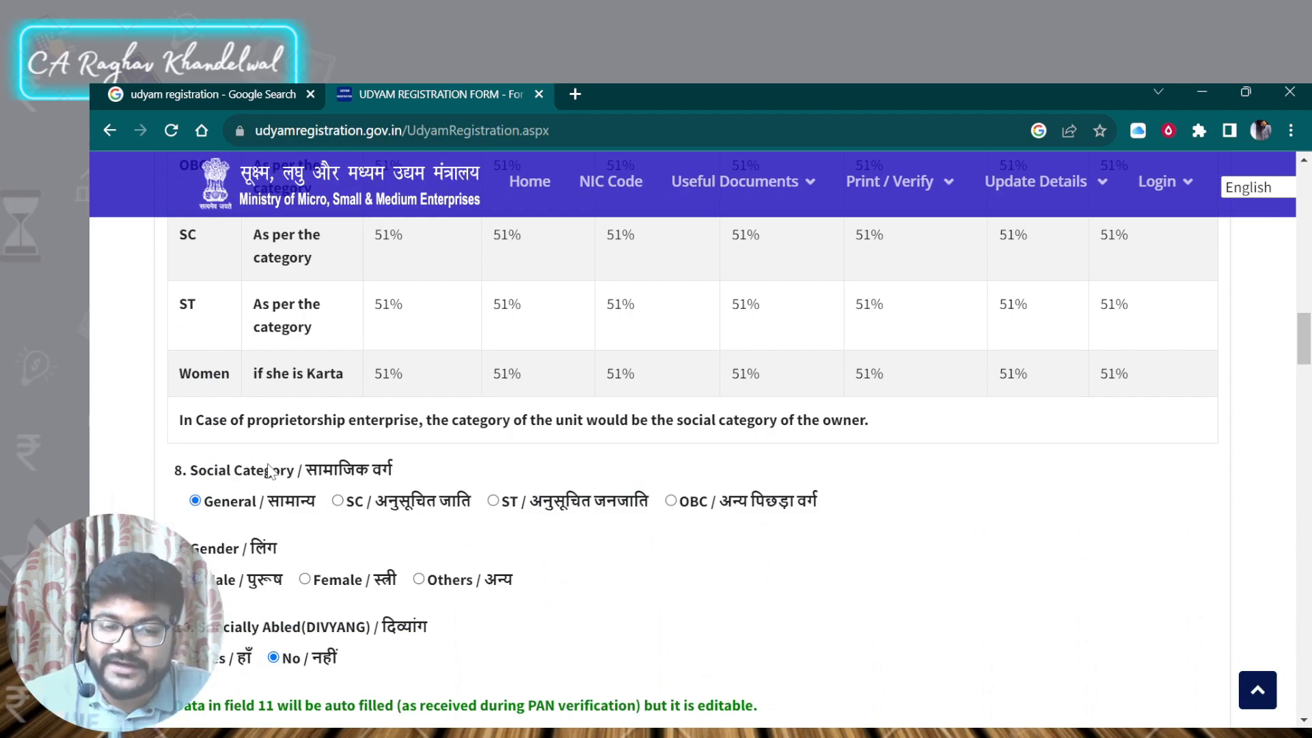
scroll(259, 472, "up", 4)
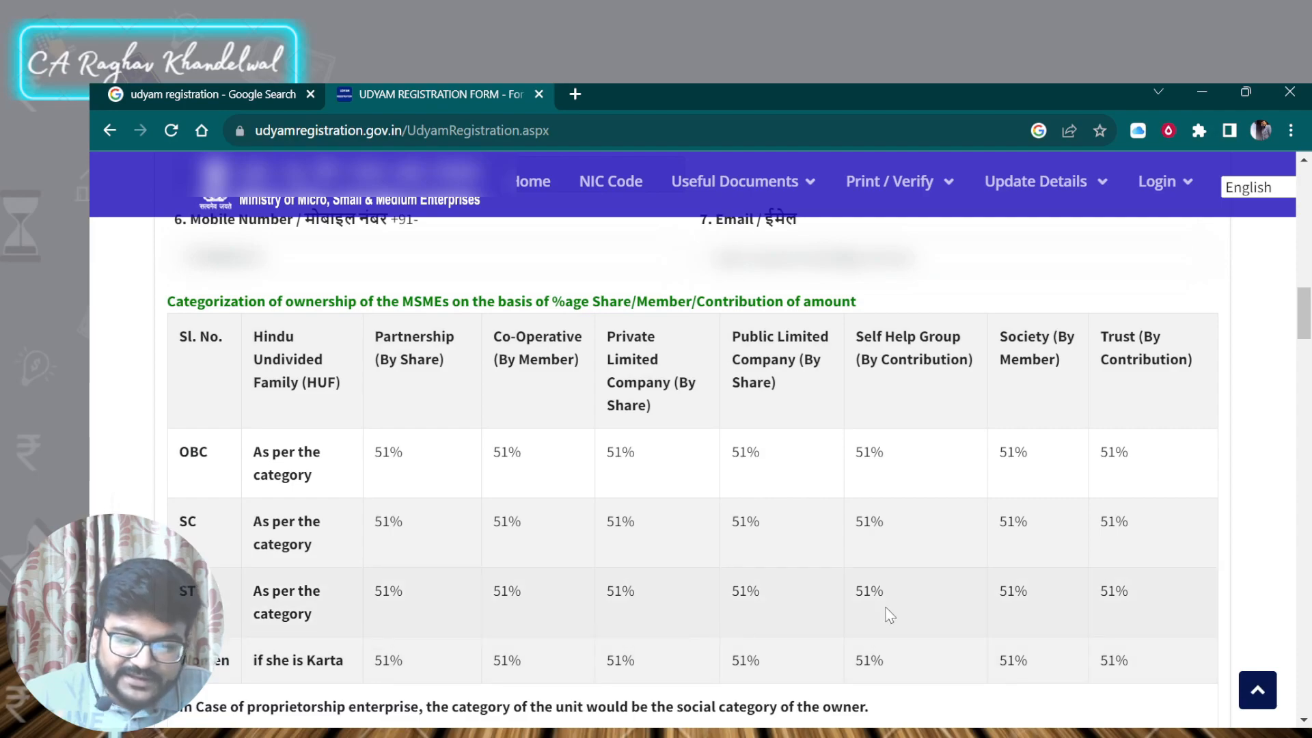
scroll(929, 519, "down", 2)
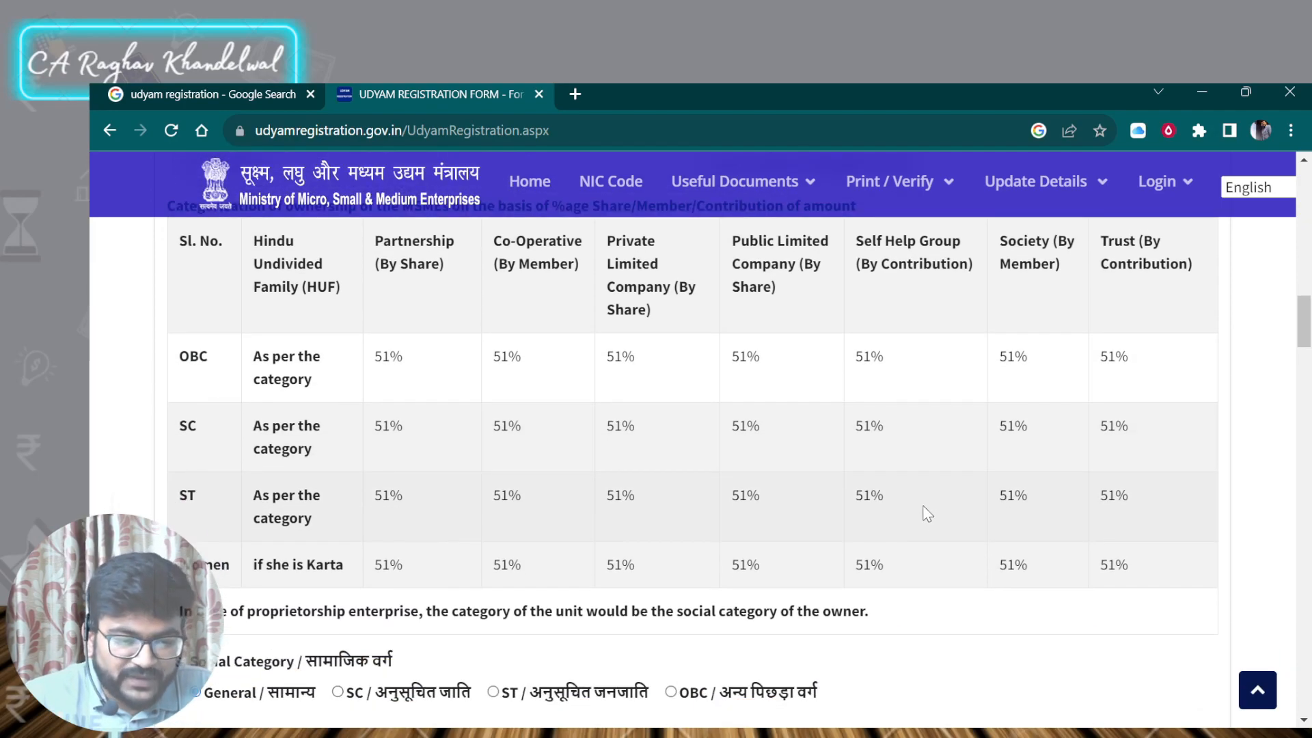
scroll(926, 513, "down", 3)
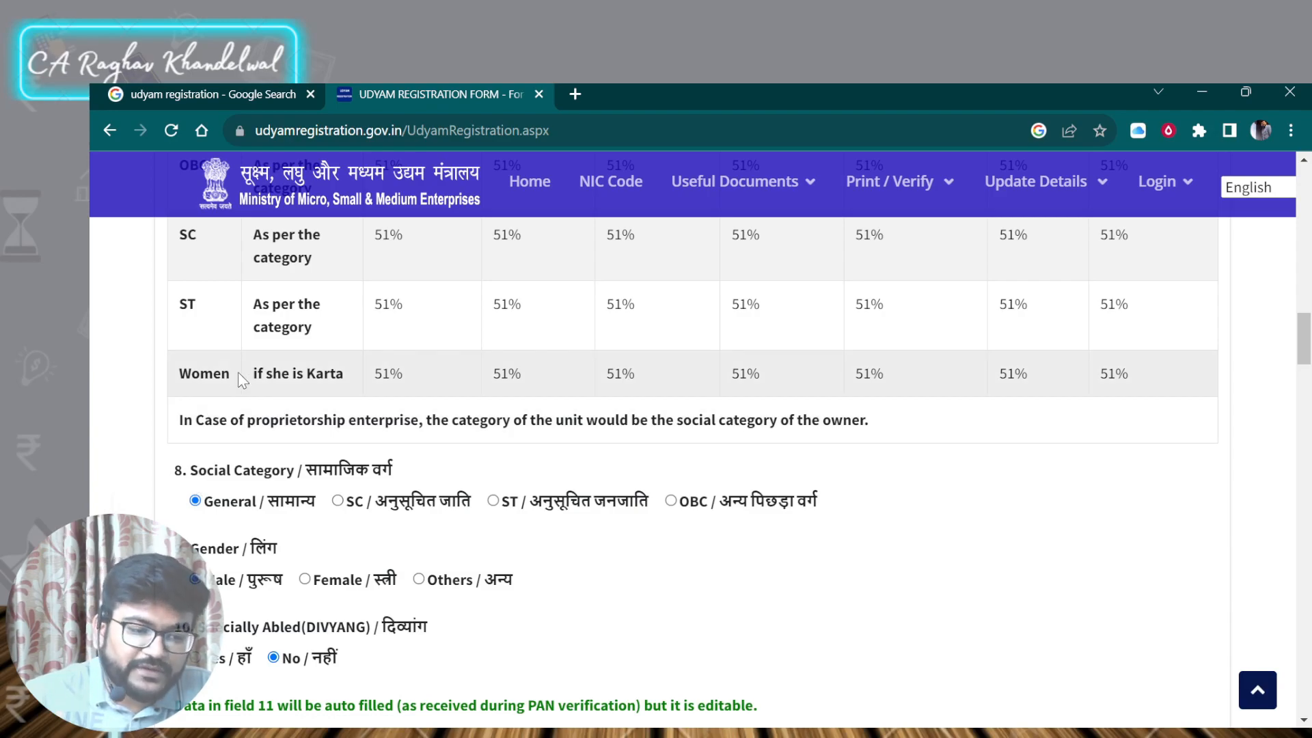
scroll(246, 380, "down", 2)
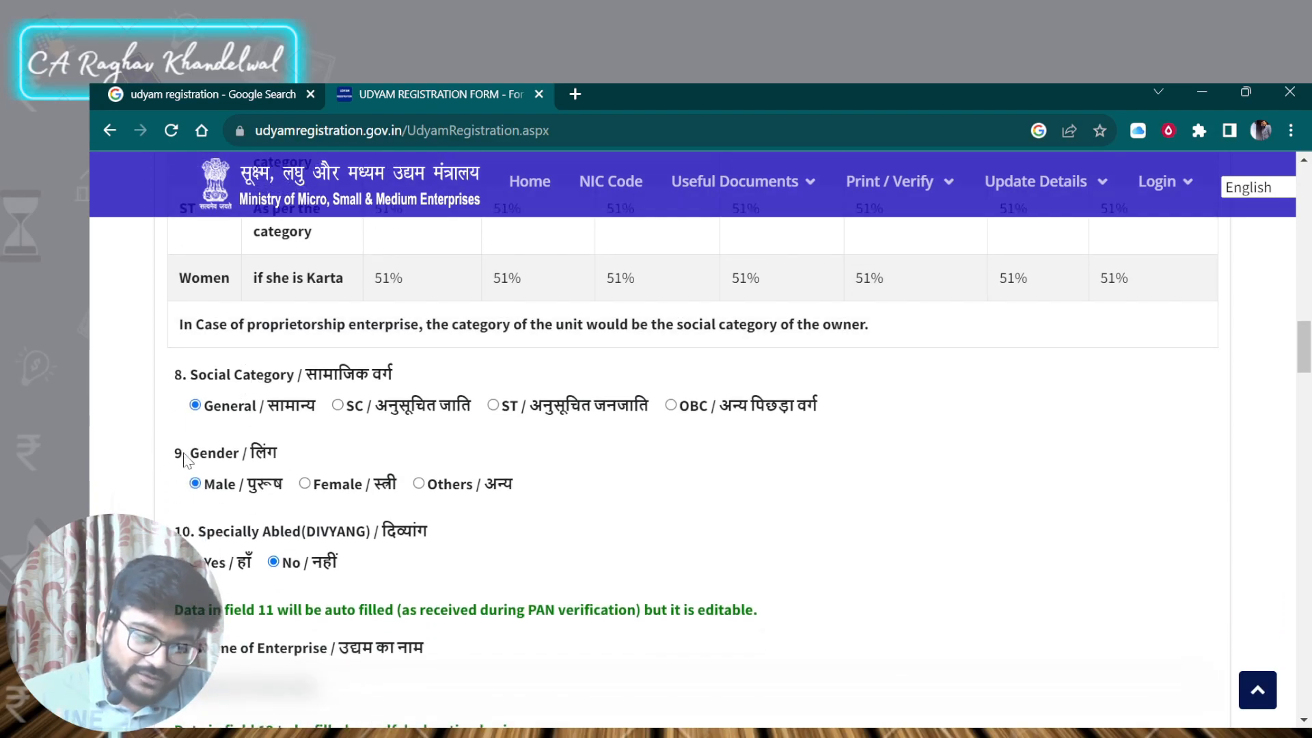
scroll(183, 459, "down", 1)
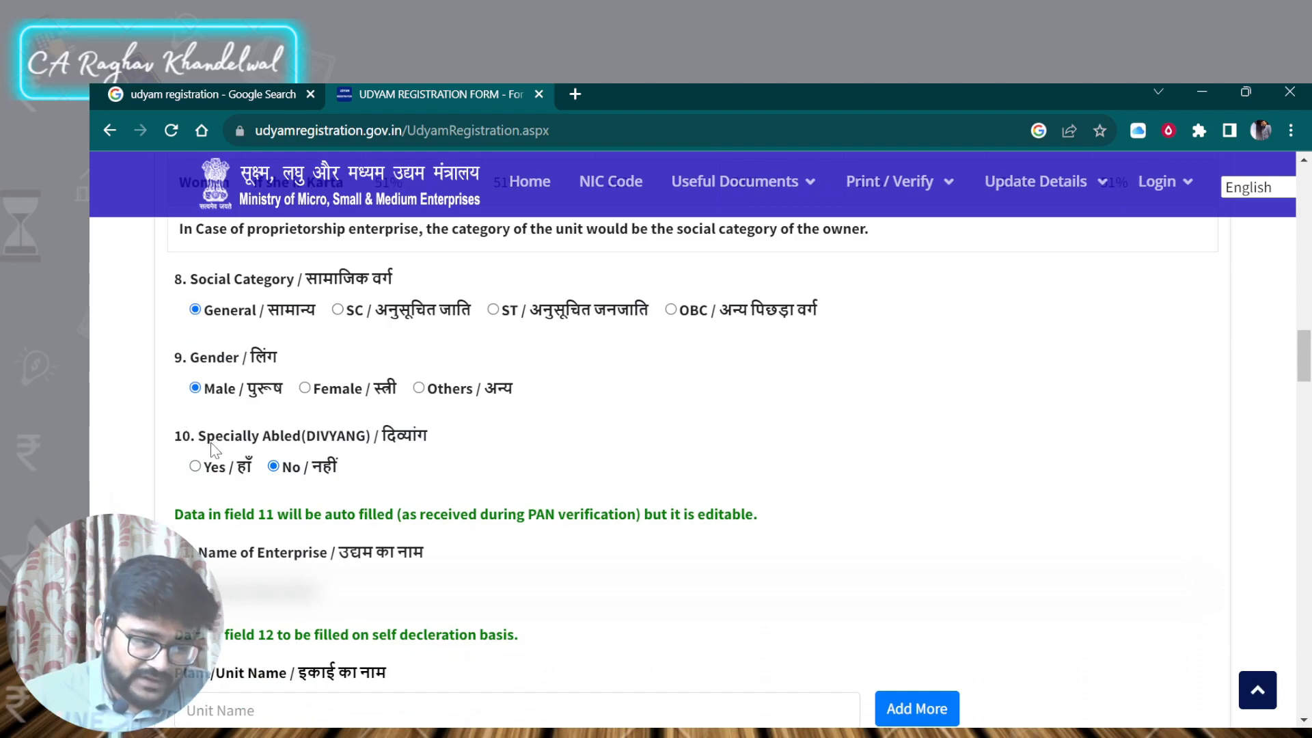
- Review the enterprise name, plant unit list, plant location entries and official address sections of the form
scroll(212, 447, "down", 2)
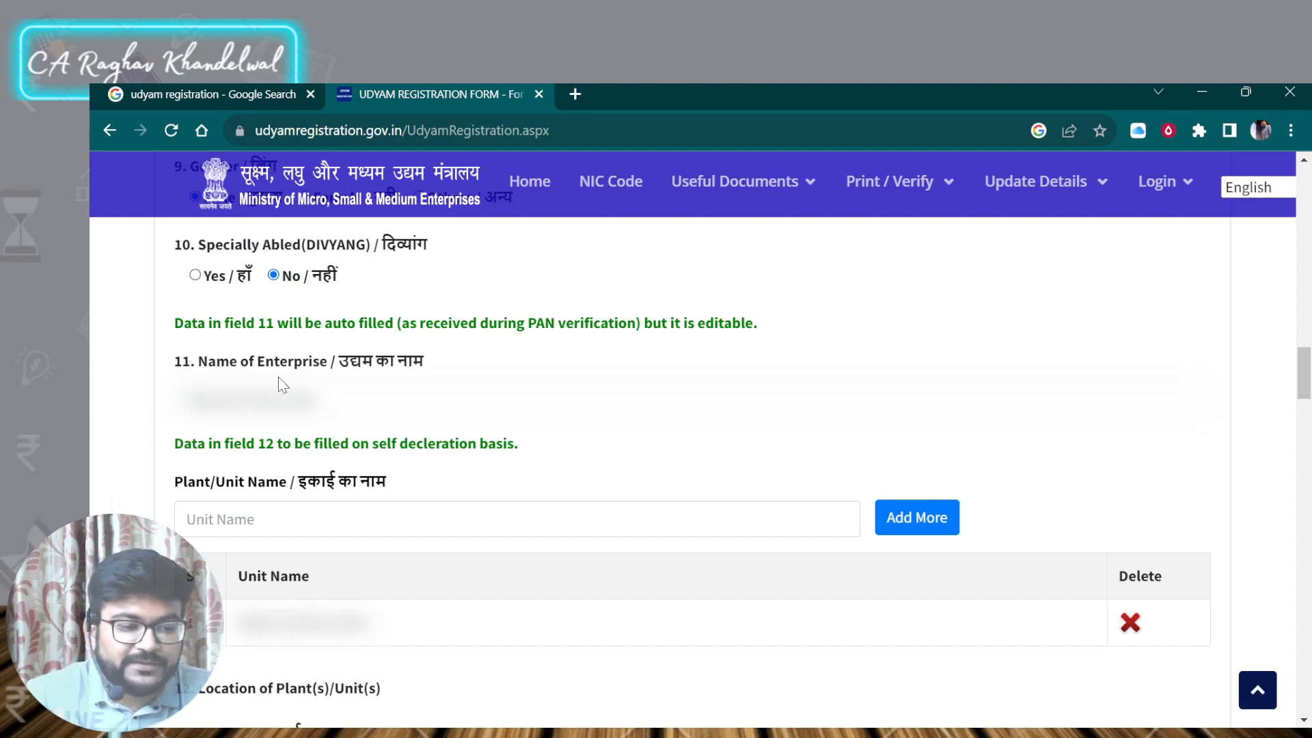
scroll(277, 376, "down", 1)
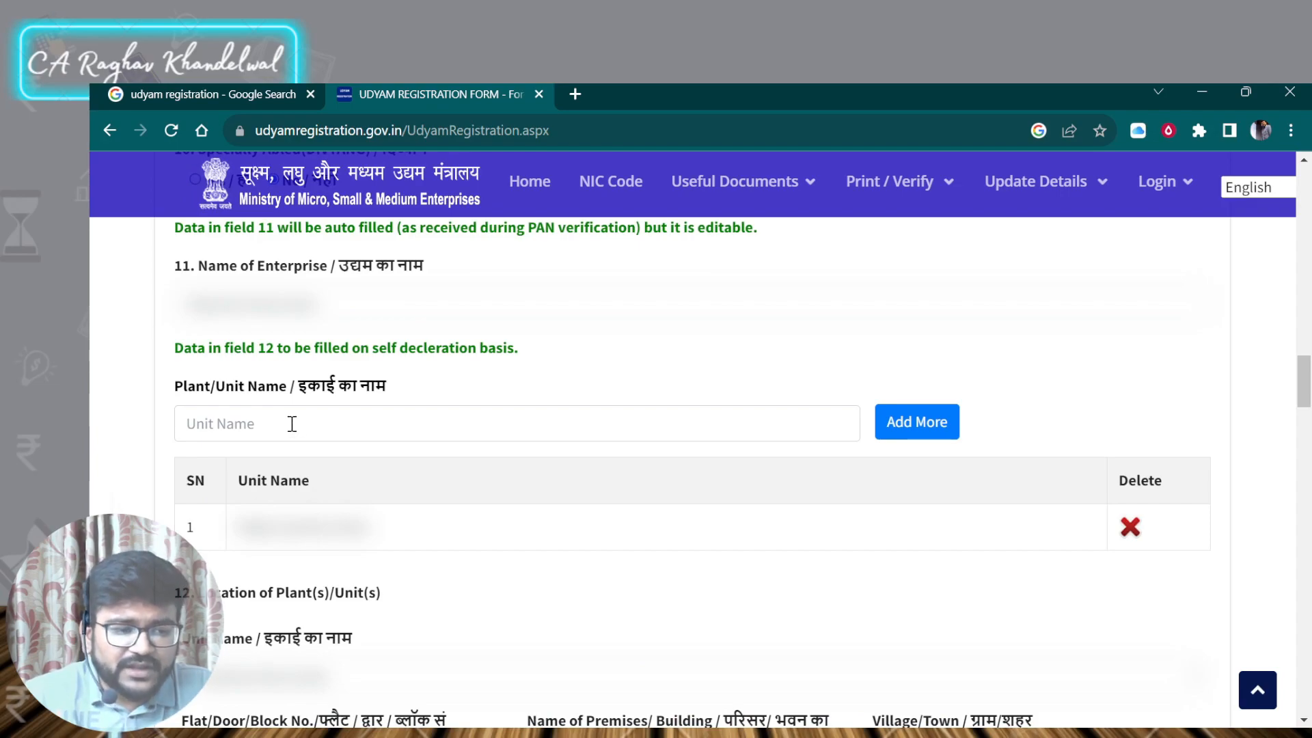
scroll(294, 428, "down", 1)
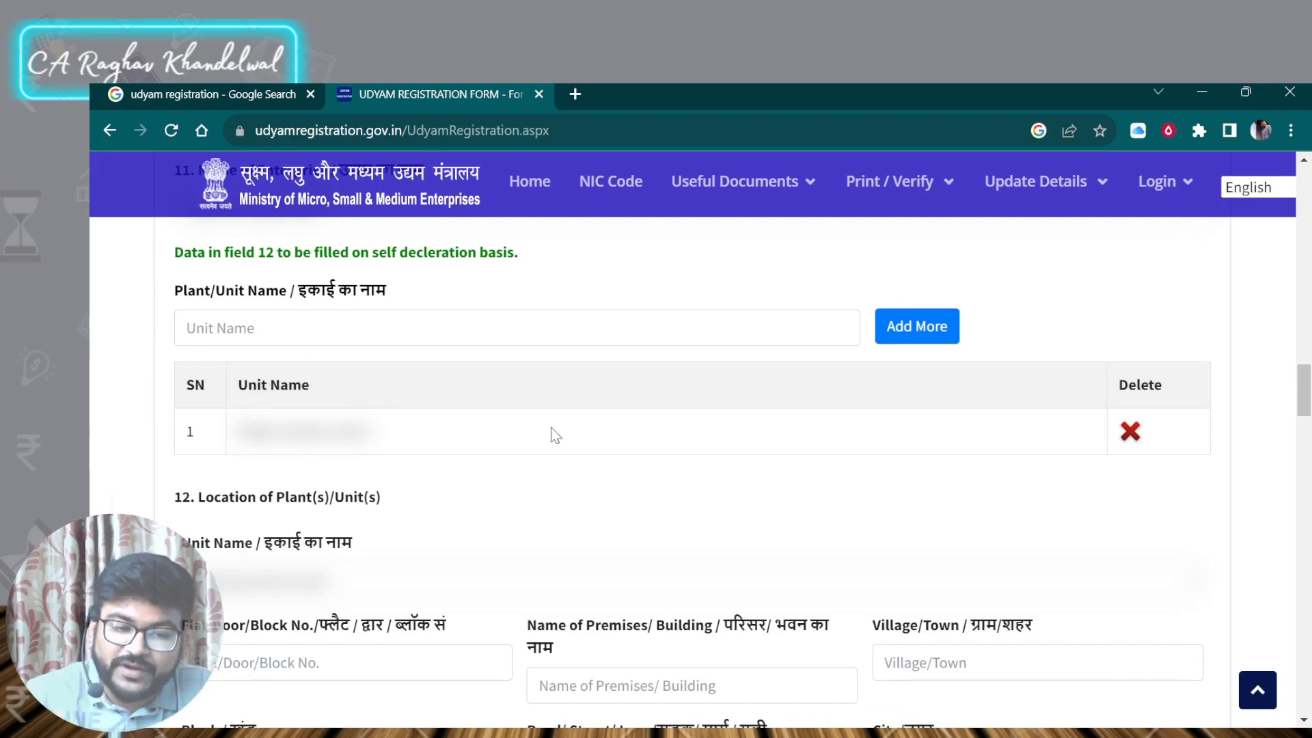
scroll(568, 418, "down", 3)
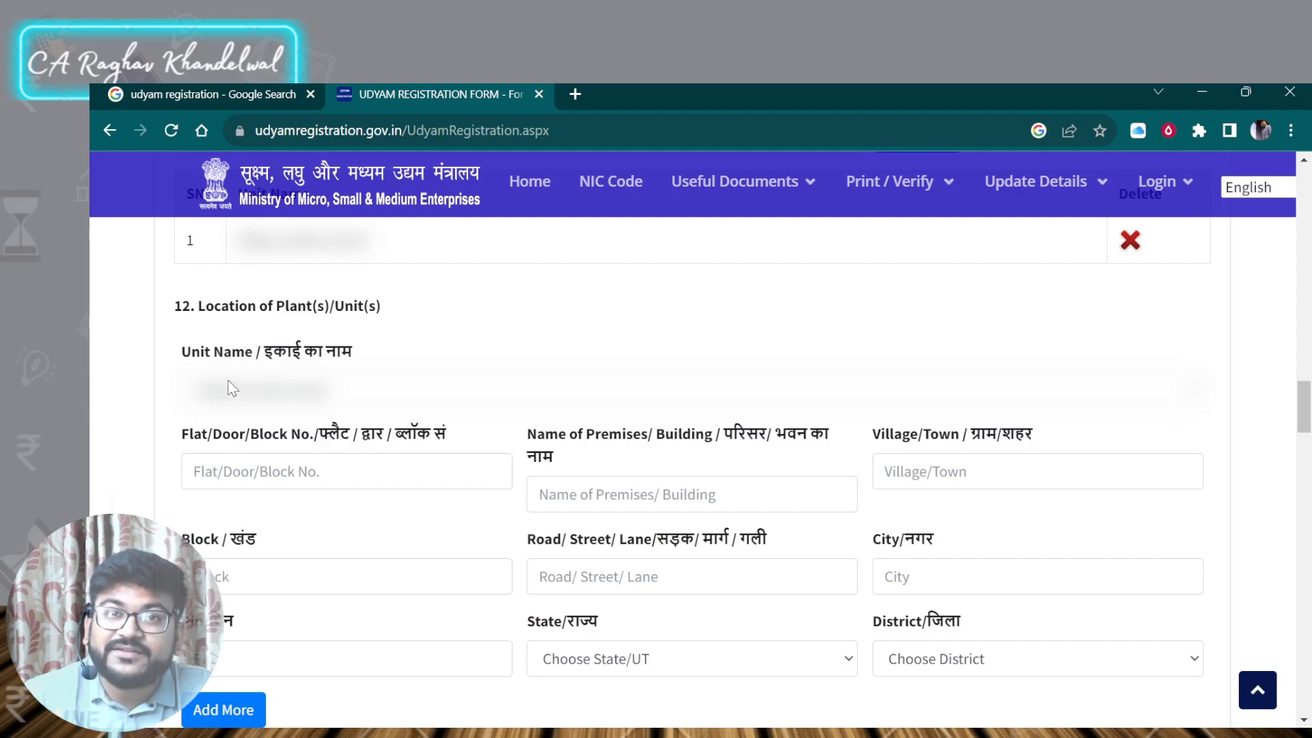
scroll(231, 457, "down", 2)
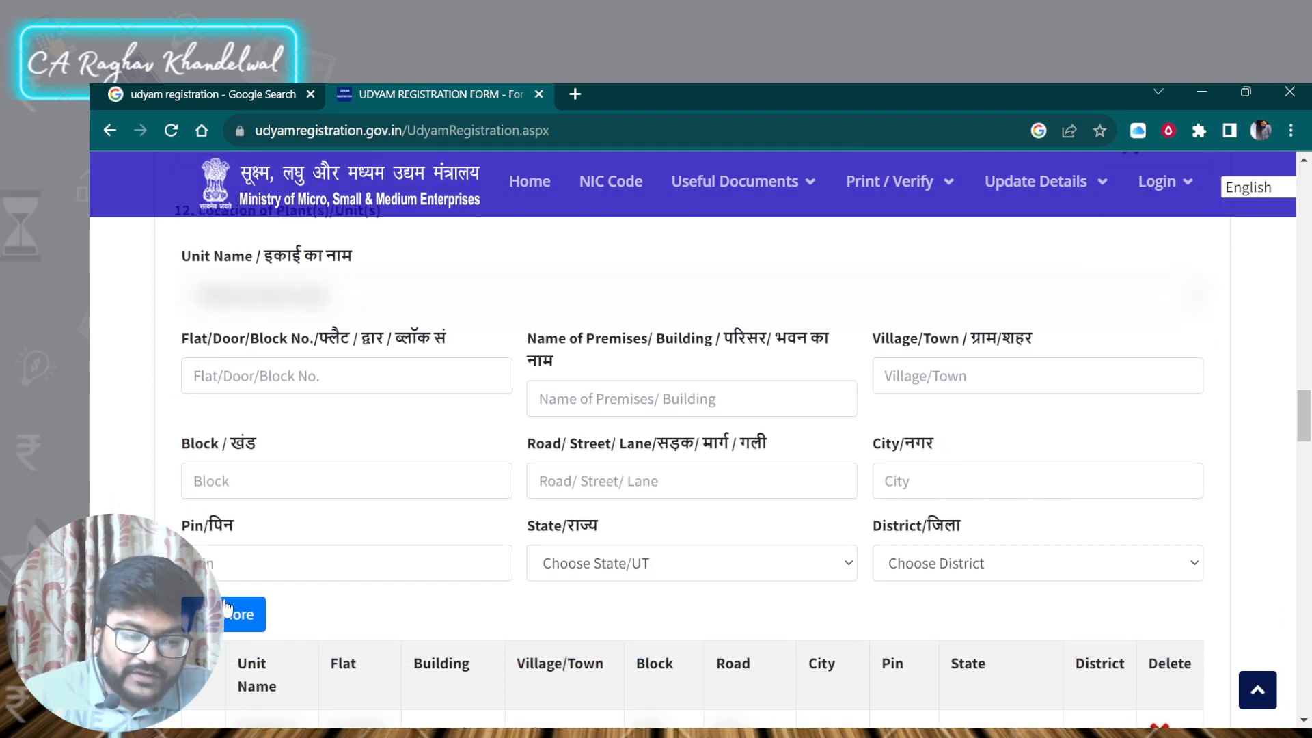
scroll(235, 435, "down", 2)
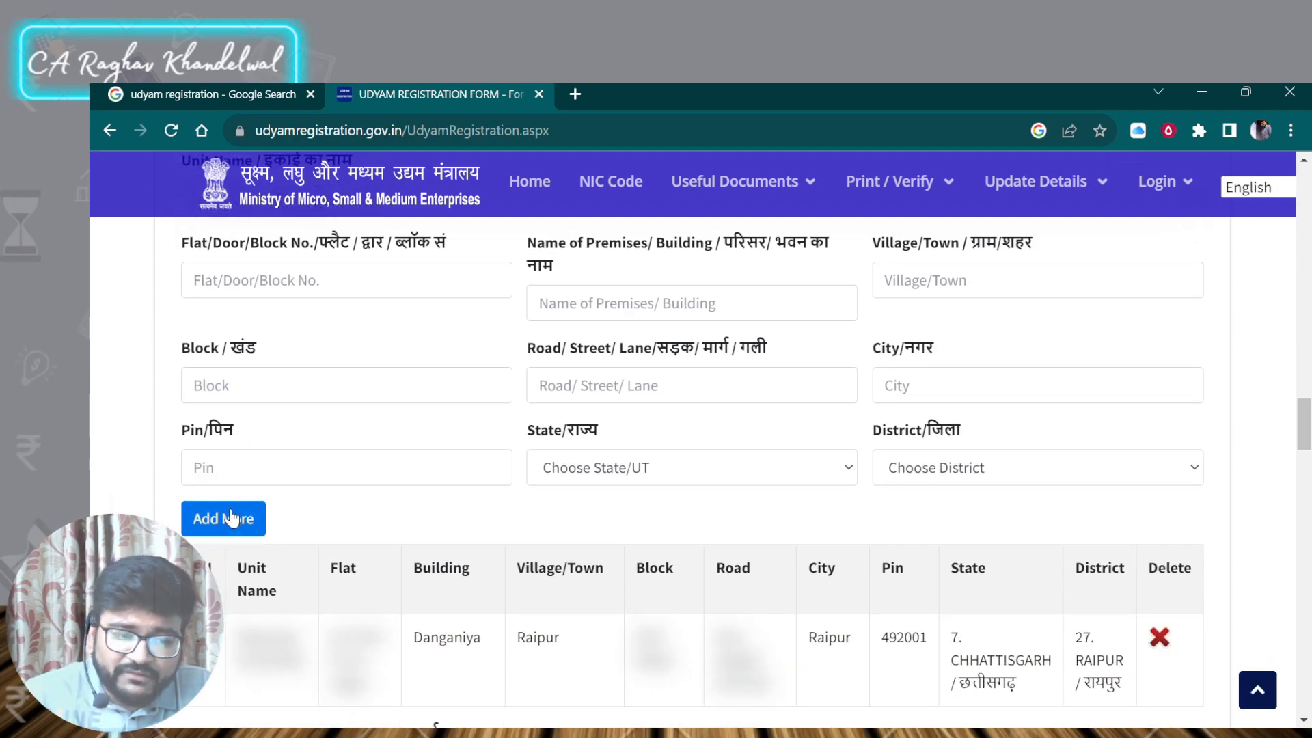
scroll(149, 464, "down", 4)
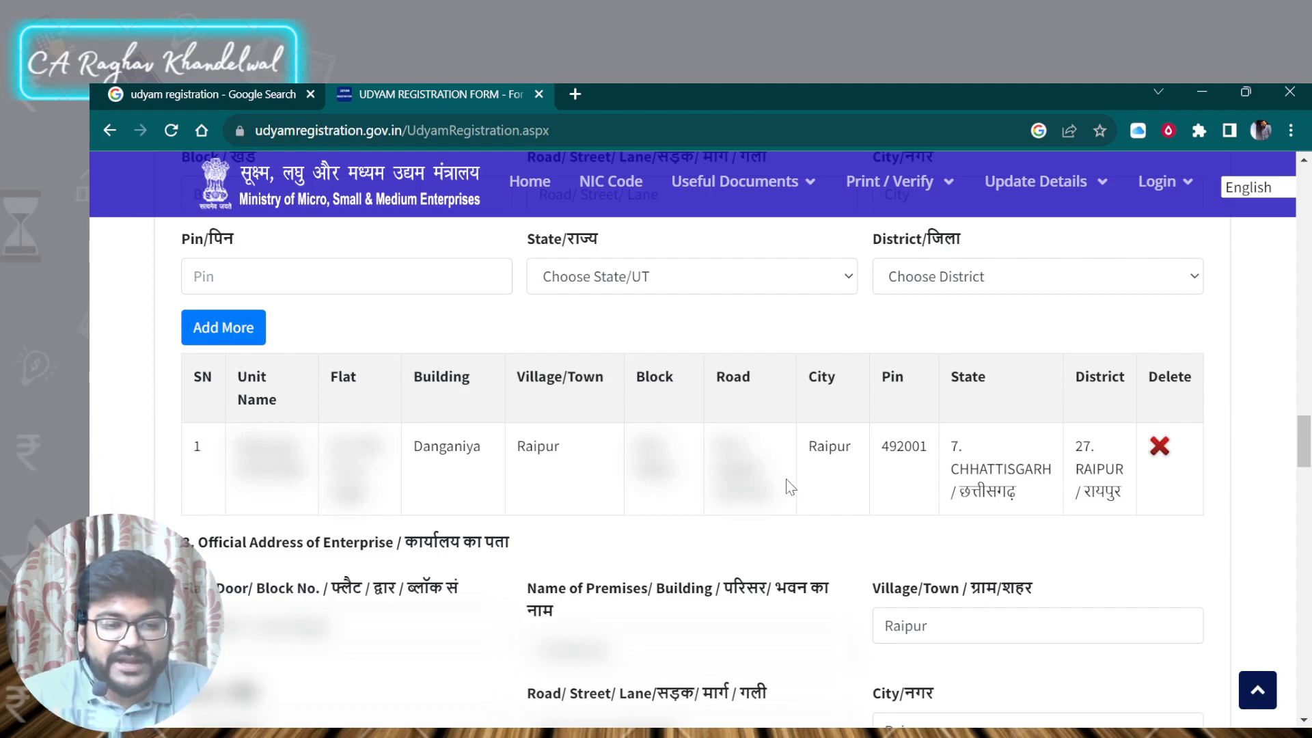
scroll(670, 397, "down", 2)
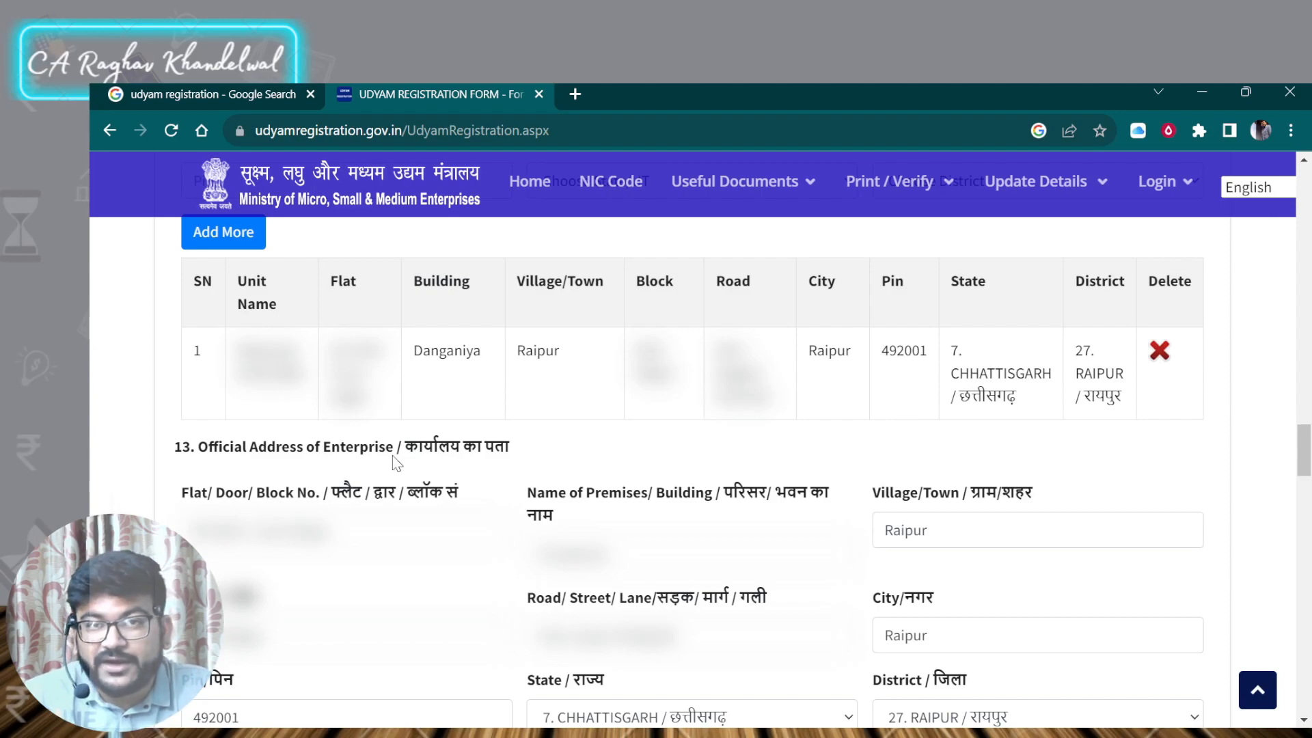
scroll(392, 455, "down", 2)
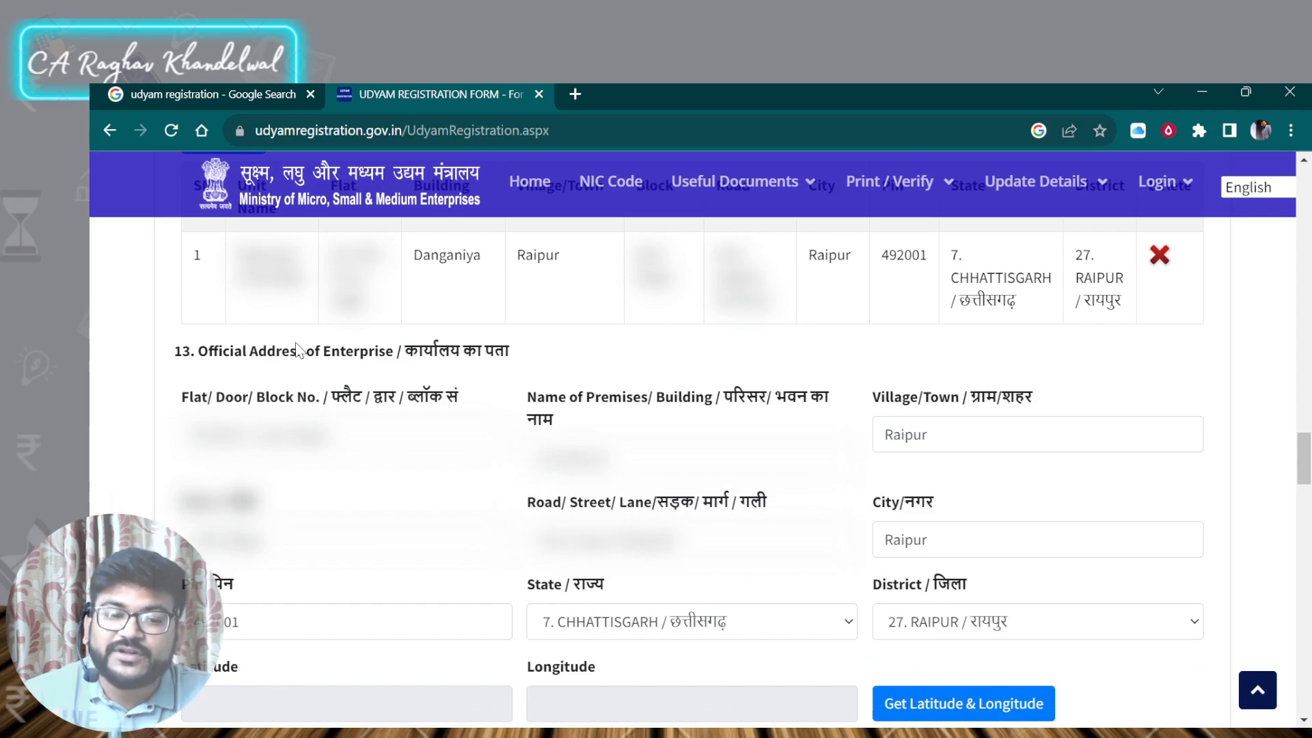
scroll(298, 352, "up", 5)
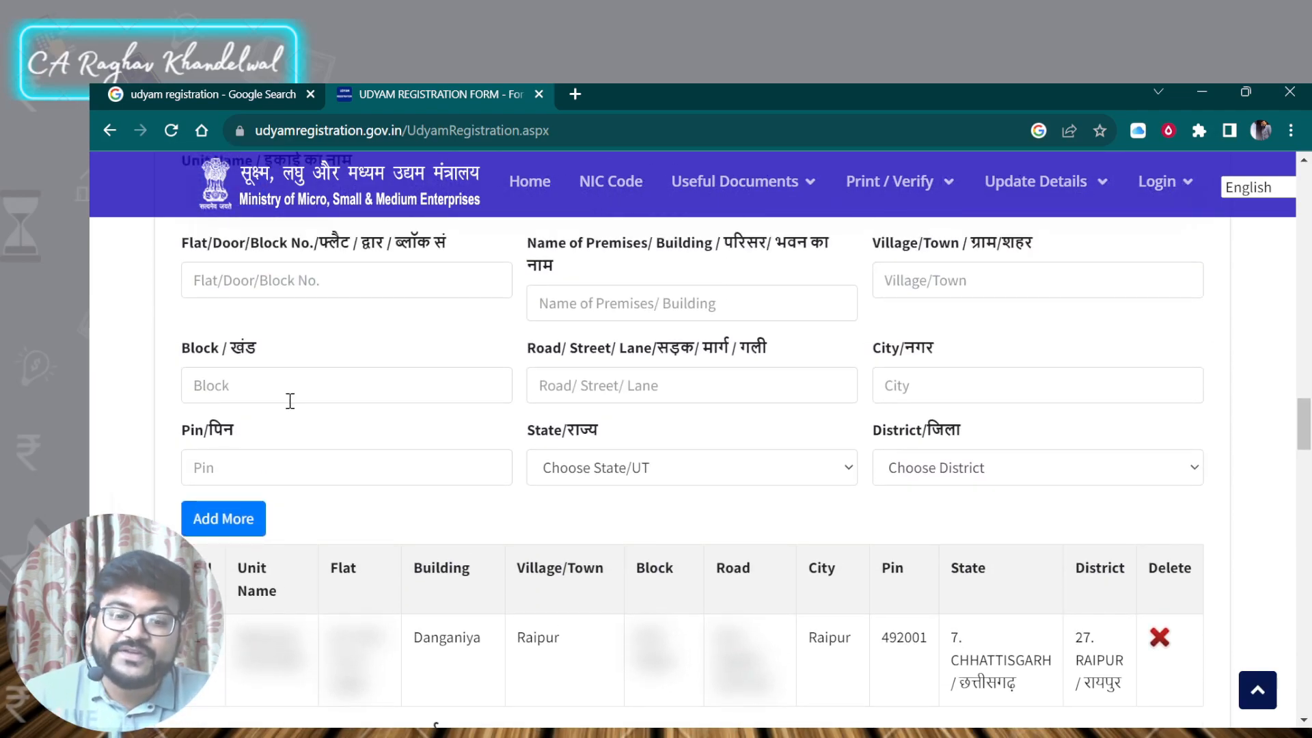
scroll(281, 389, "down", 4)
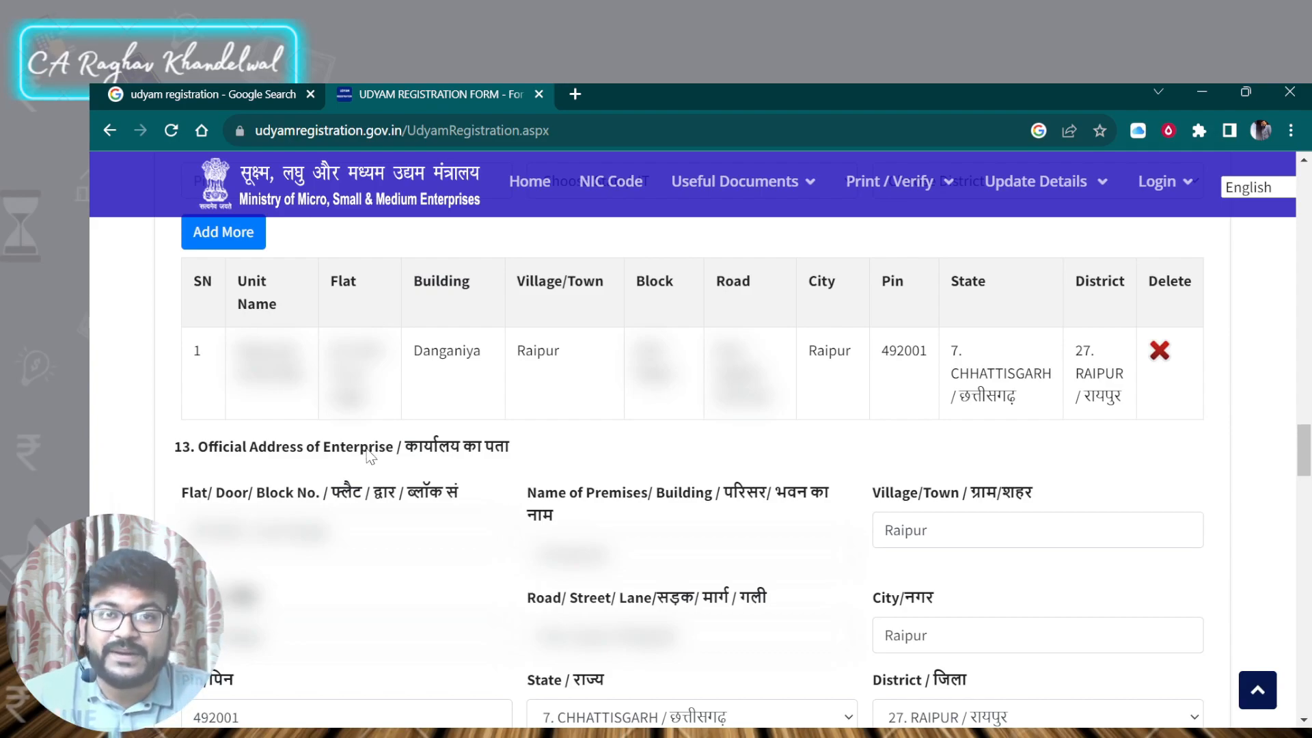
- Fetch the latitude and longitude for the enterprise's official address
scroll(369, 456, "down", 4)
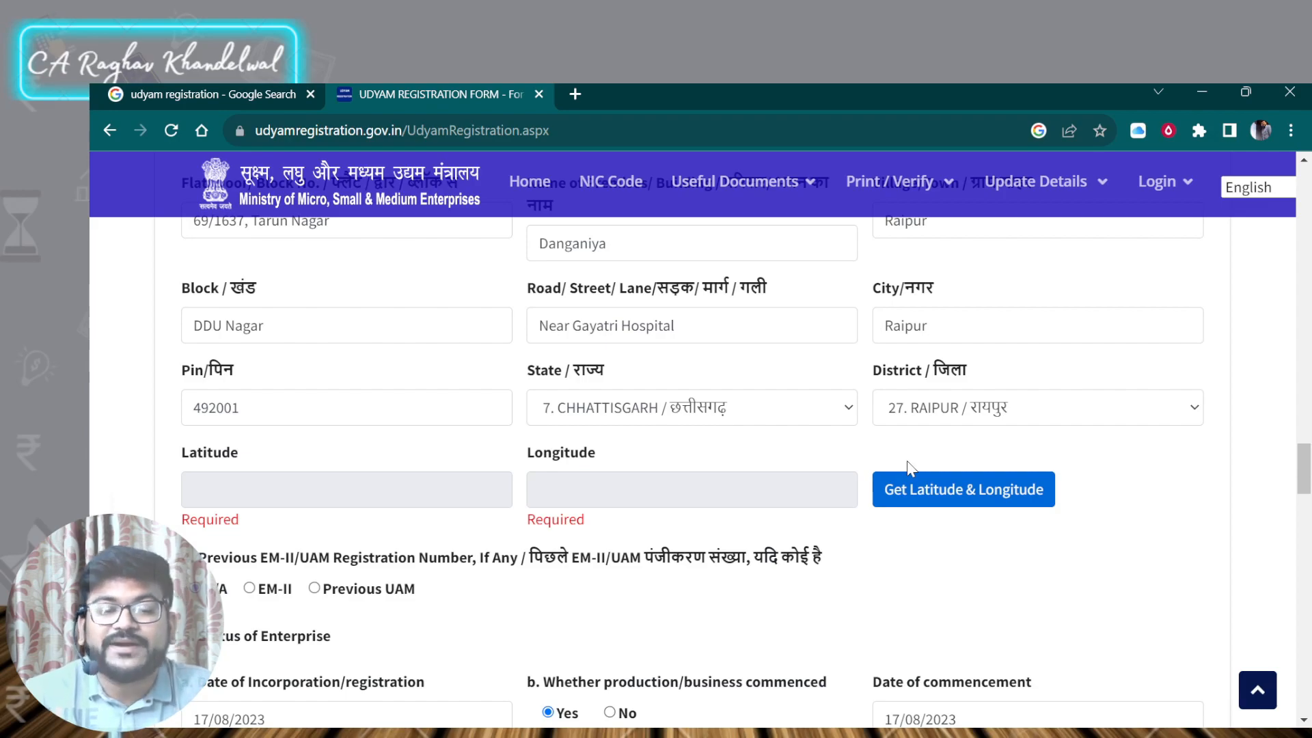
key("super")
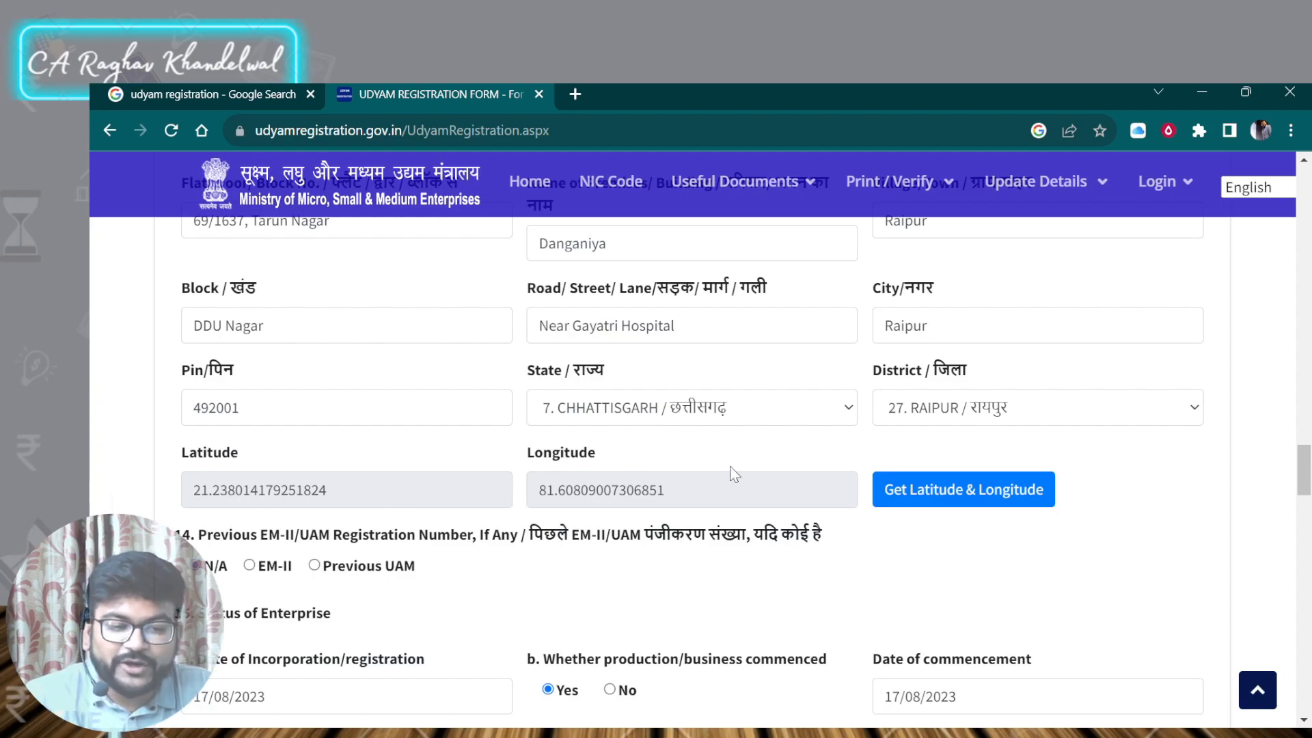
left_click(892, 474)
- Review the previous registration, enterprise status, bank details, major activity and NIC code sections of the form
scroll(228, 372, "down", 2)
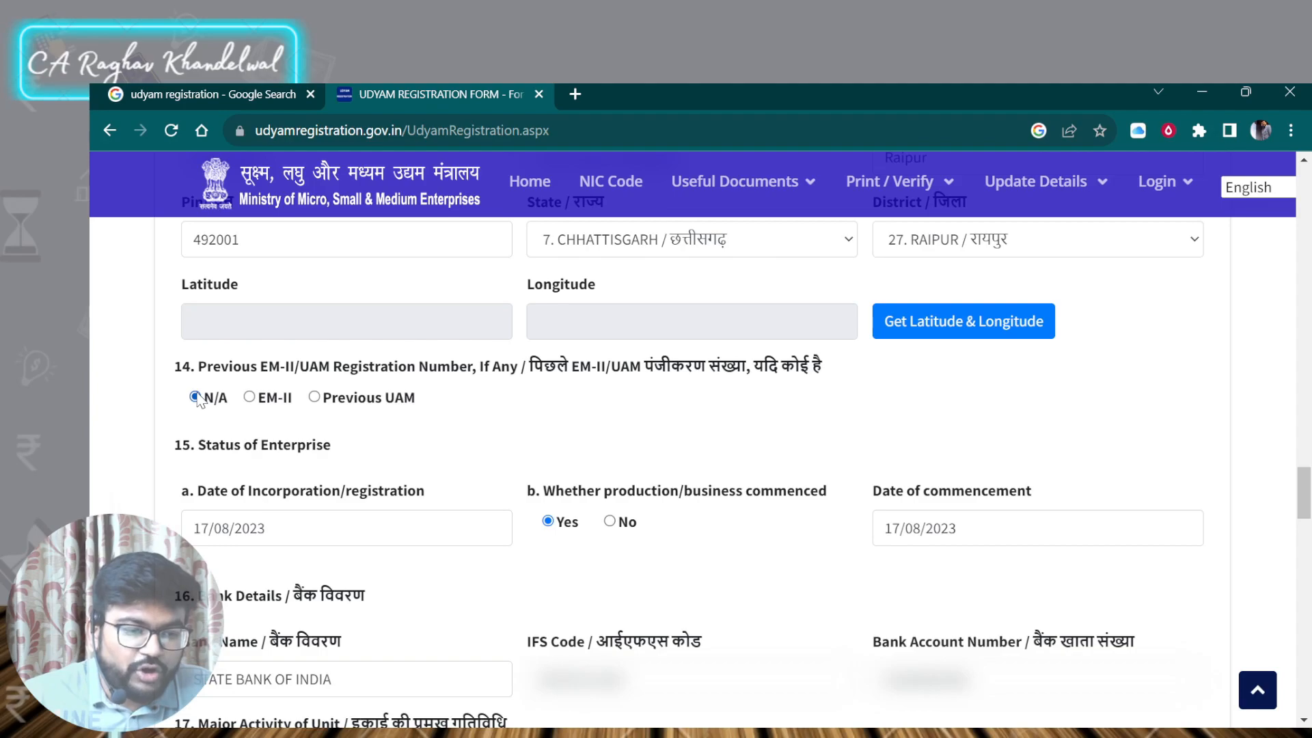
scroll(196, 400, "down", 1)
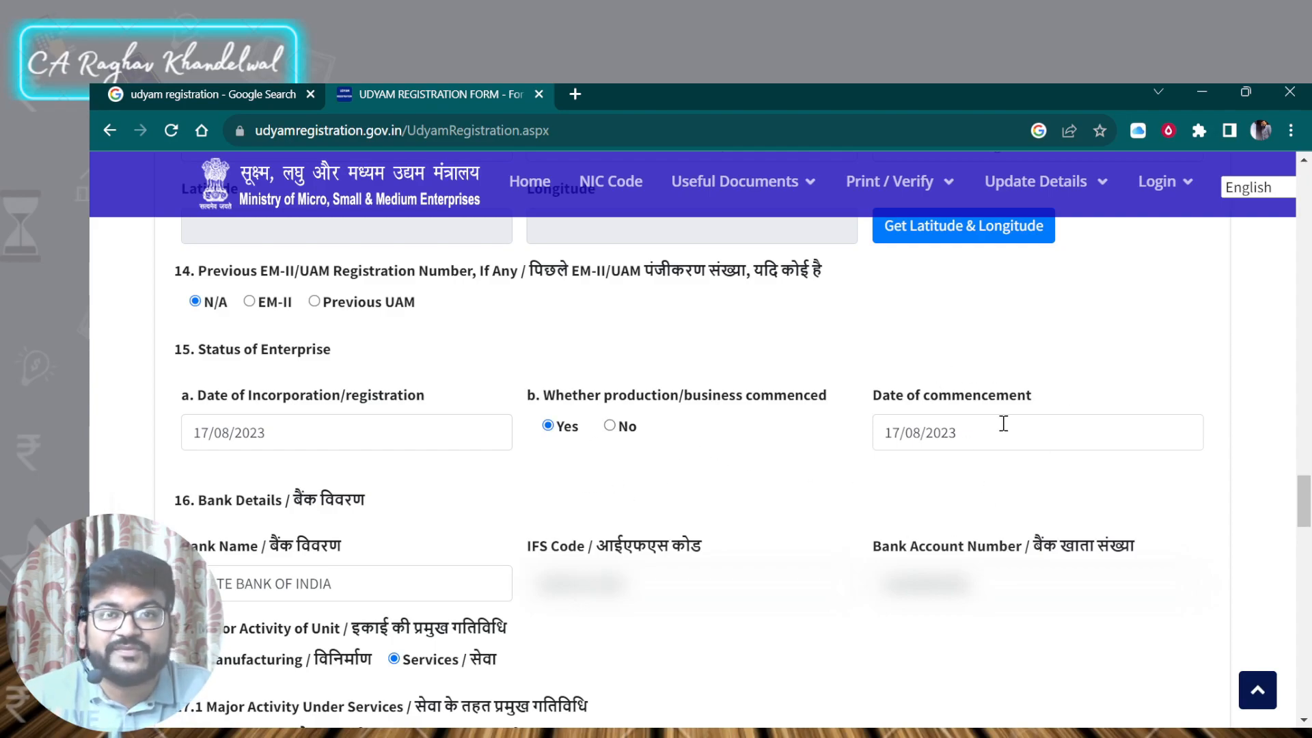
scroll(1003, 424, "down", 3)
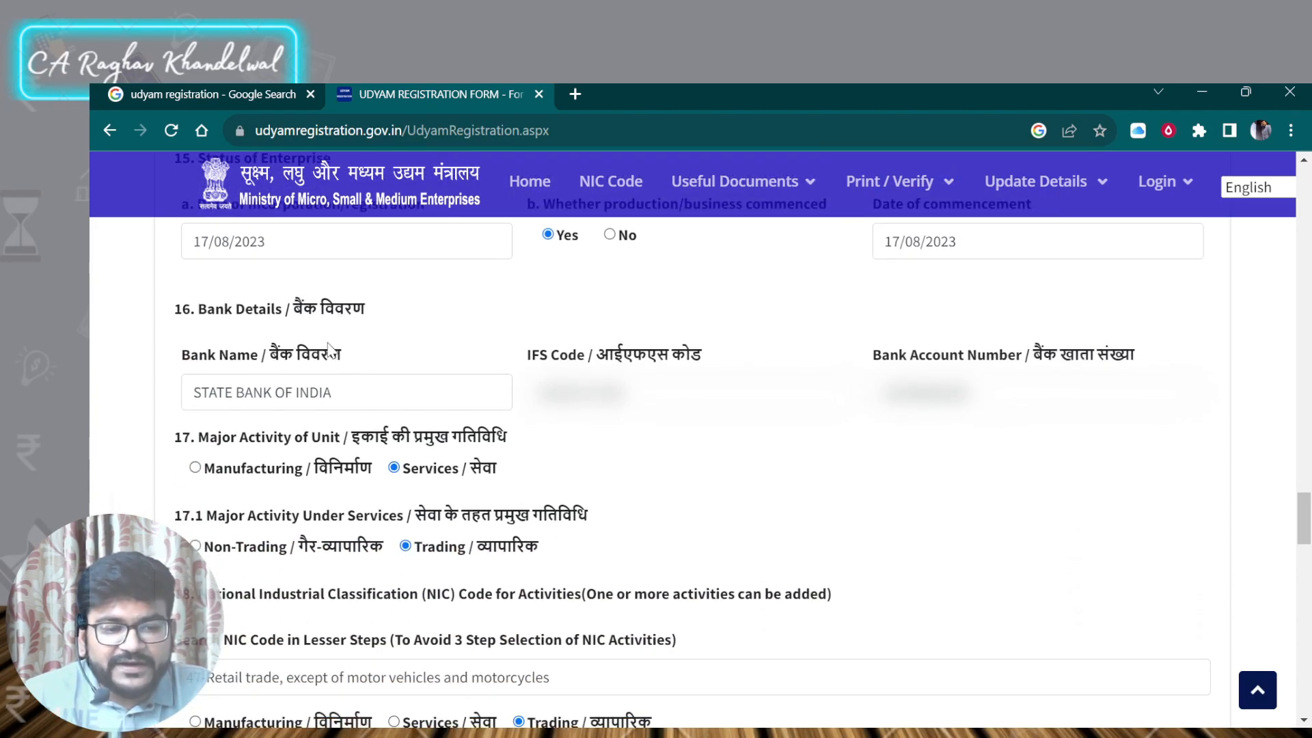
left_click(366, 400)
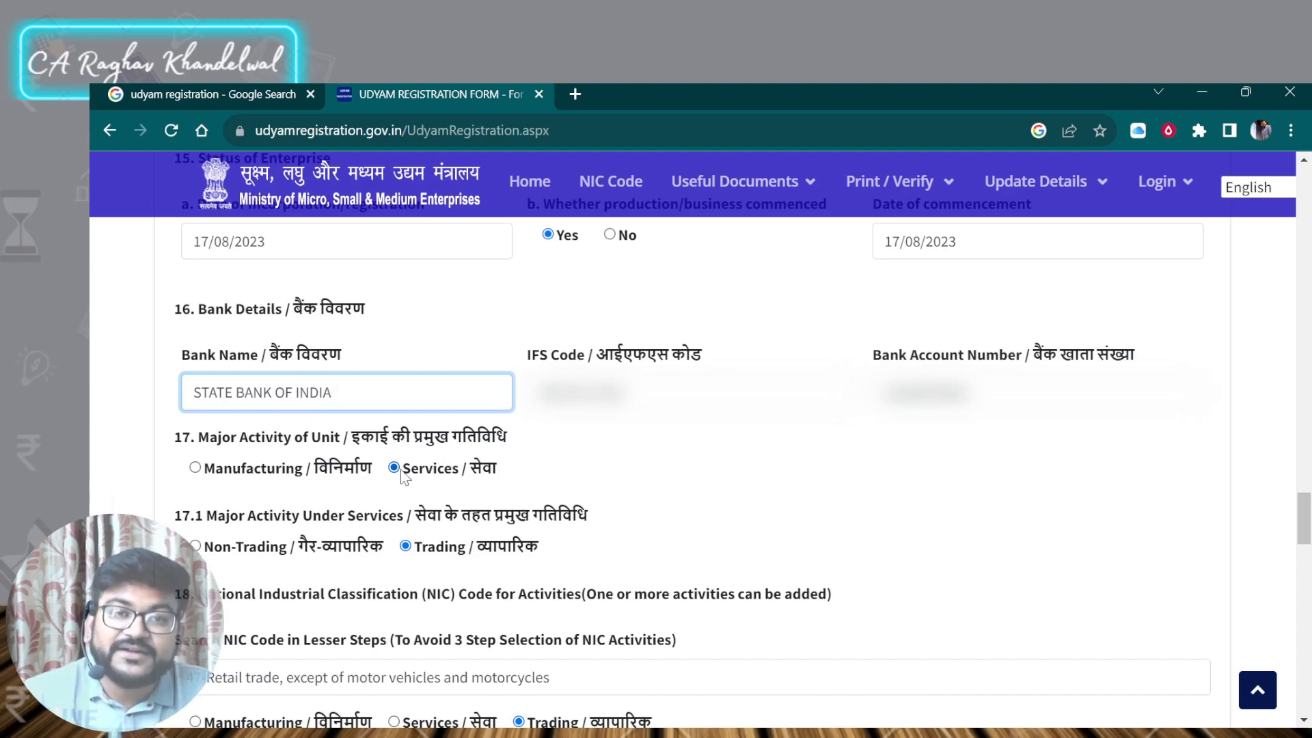
scroll(403, 477, "down", 1)
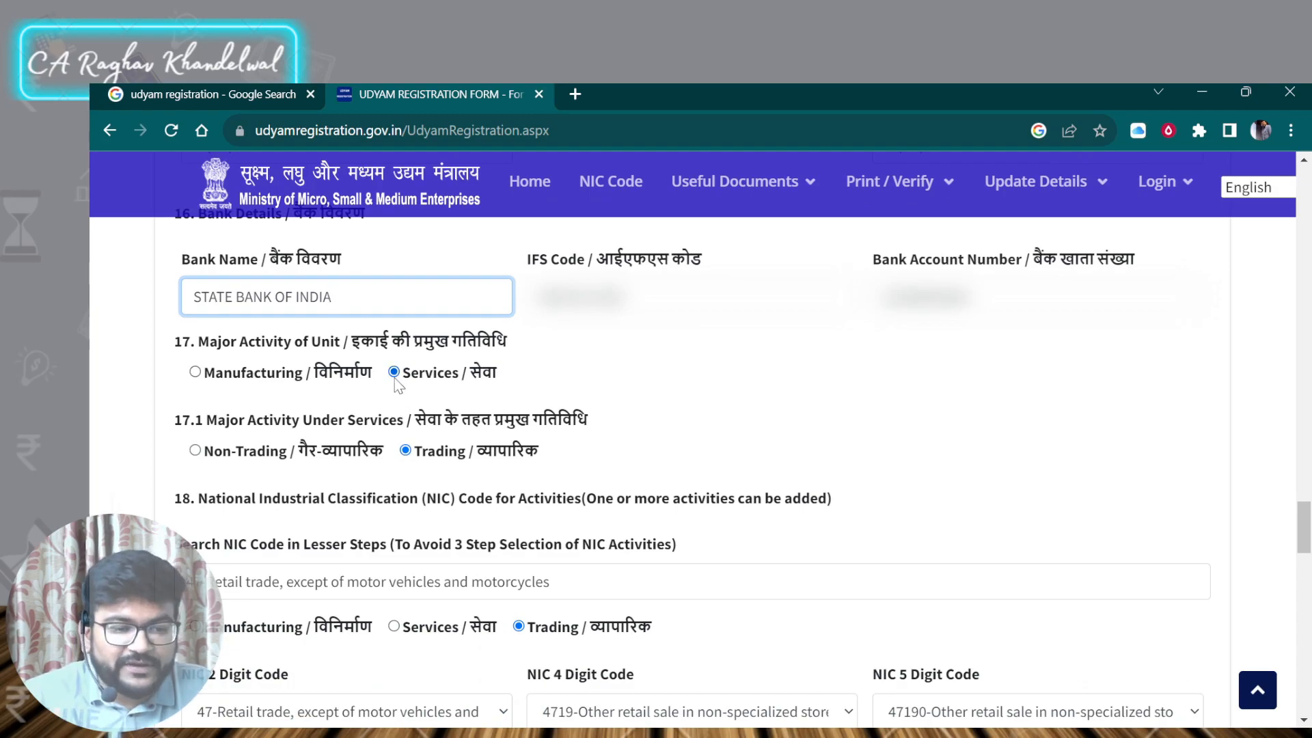
scroll(400, 387, "down", 2)
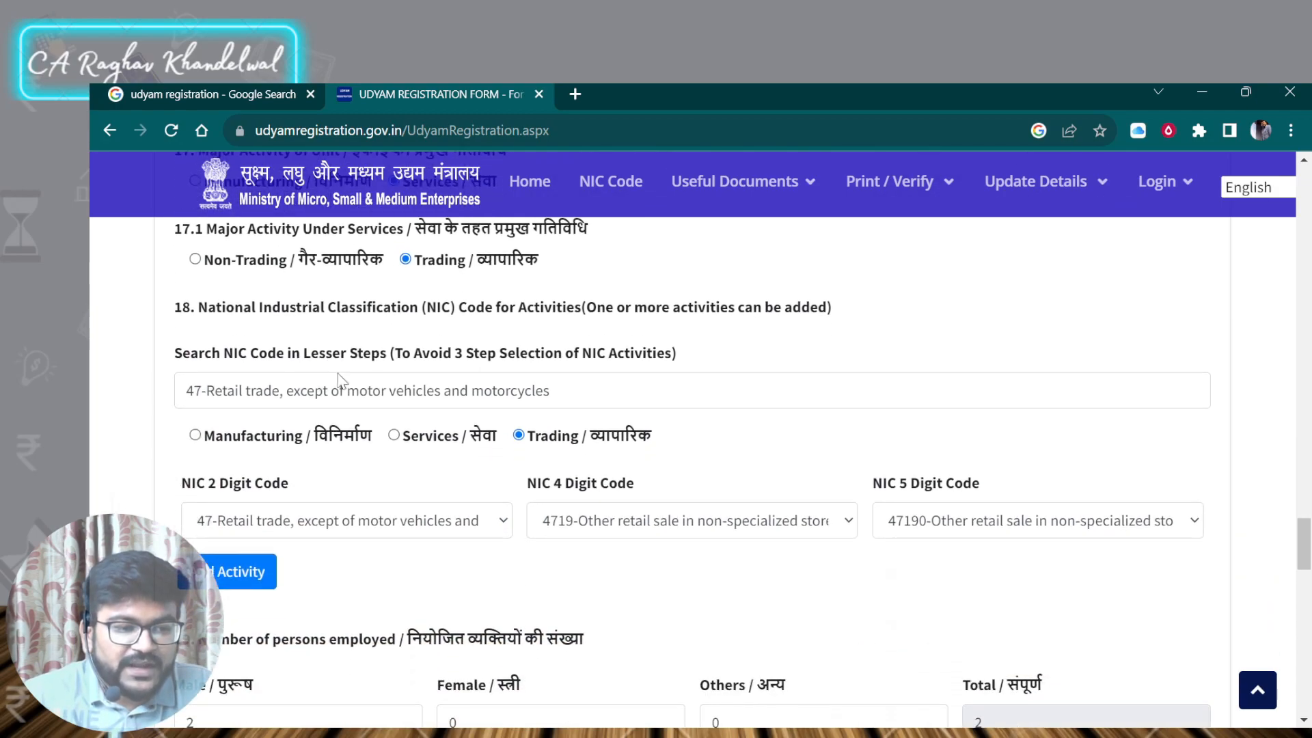
scroll(273, 369, "up", 1)
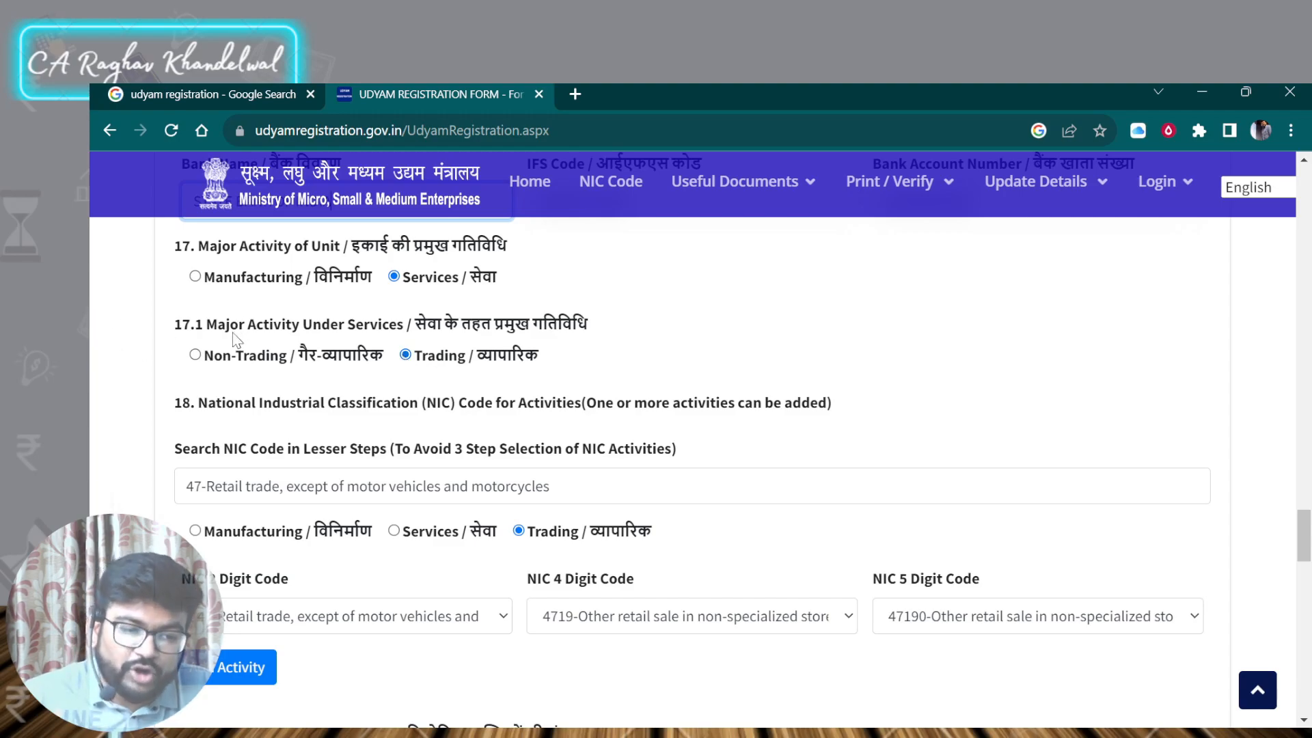
scroll(235, 340, "down", 1)
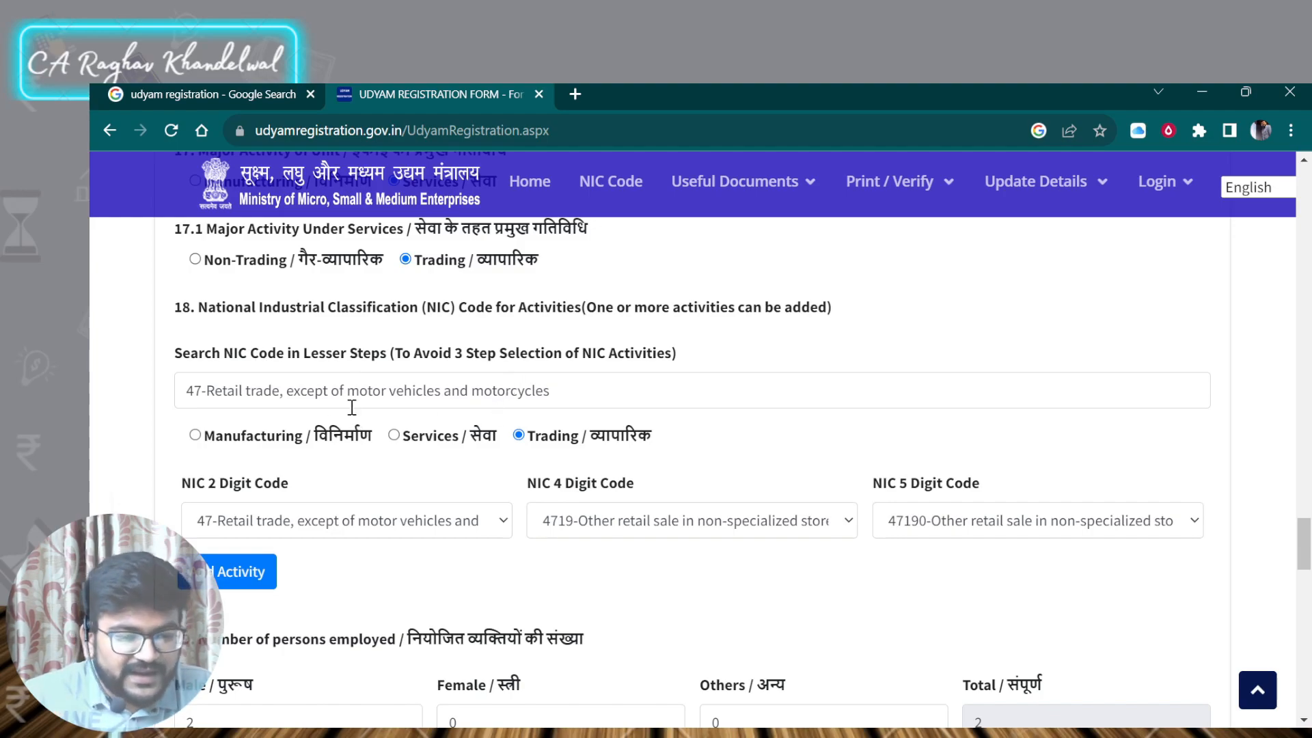
scroll(888, 527, "down", 3)
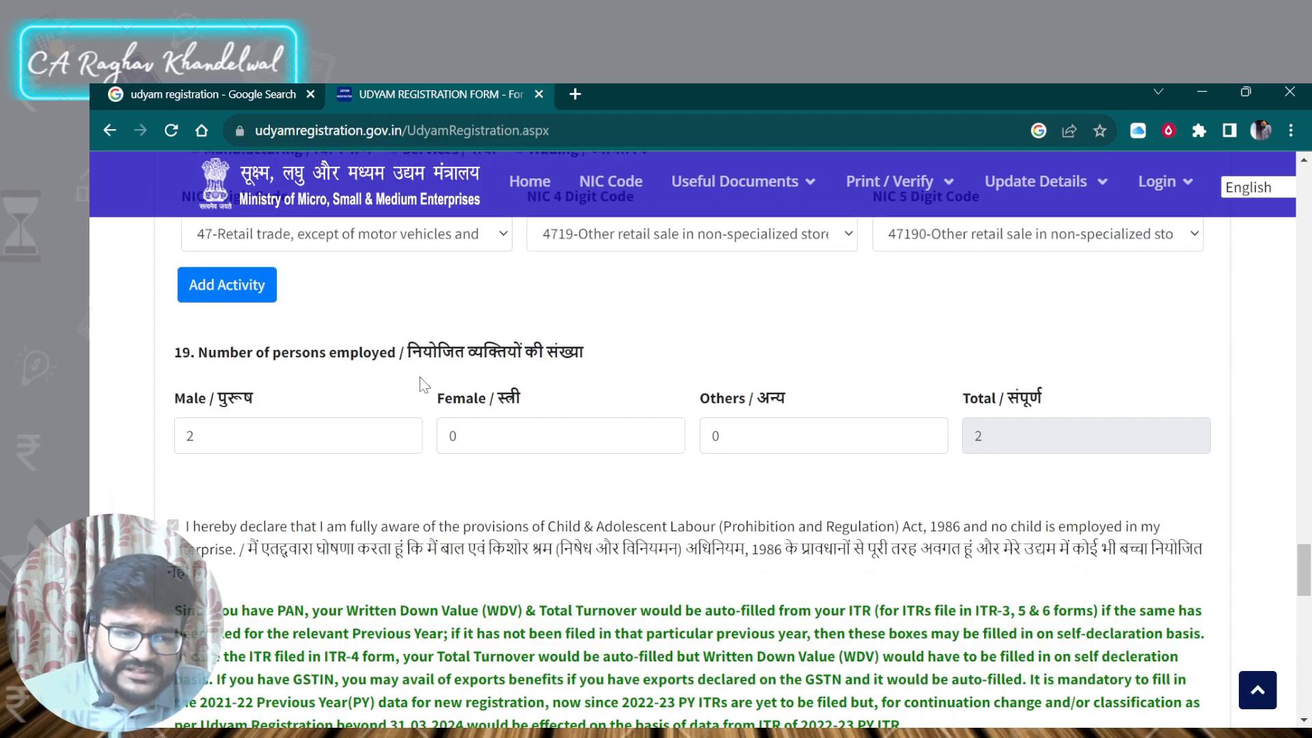
scroll(427, 384, "up", 2)
- Add the selected NIC activity 47190-Other retail sale in non-specialized stores to the activity list
left_click(242, 481)
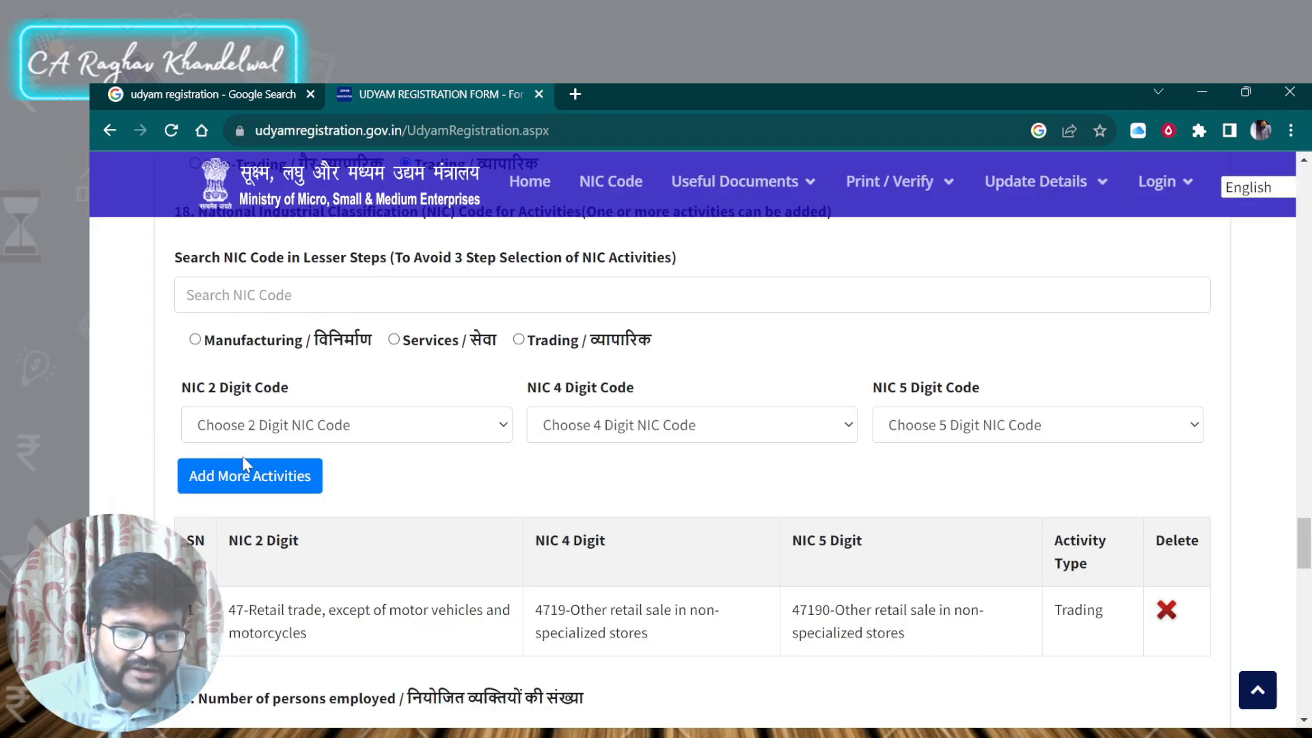
scroll(246, 464, "down", 1)
scroll(378, 508, "down", 2)
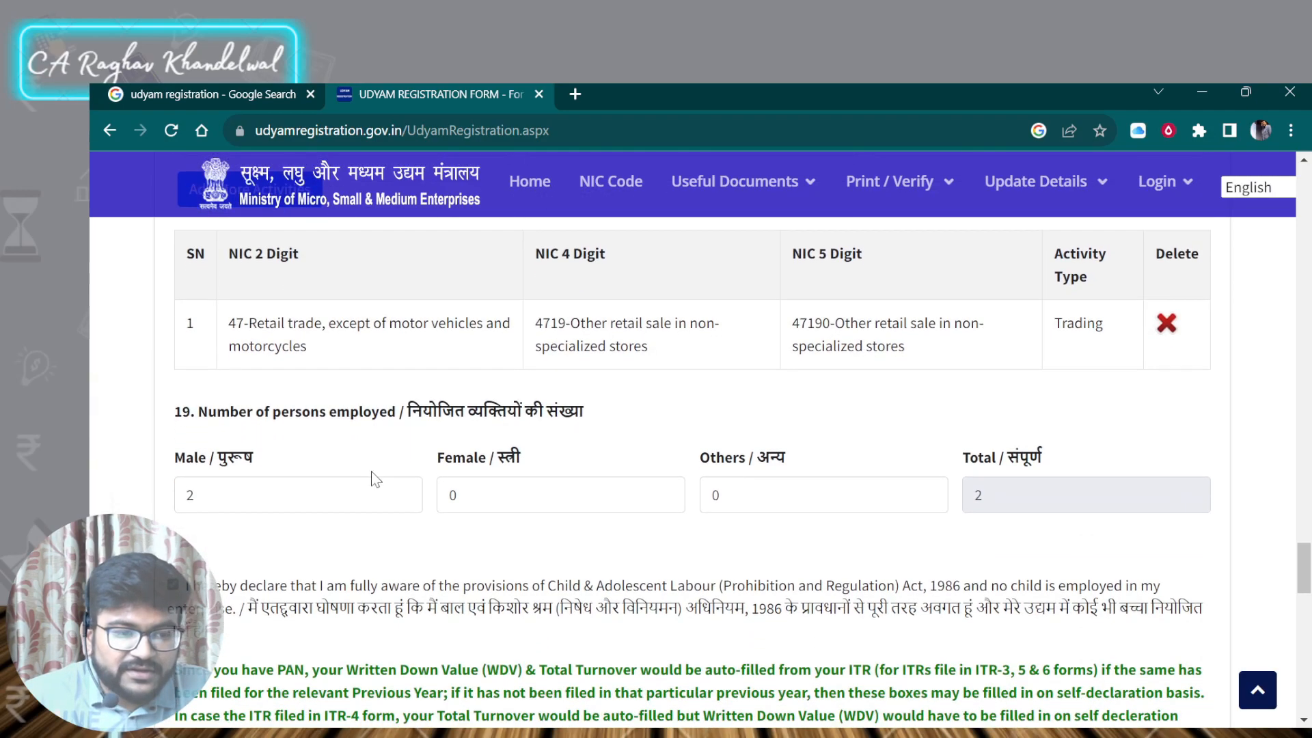
scroll(296, 448, "down", 1)
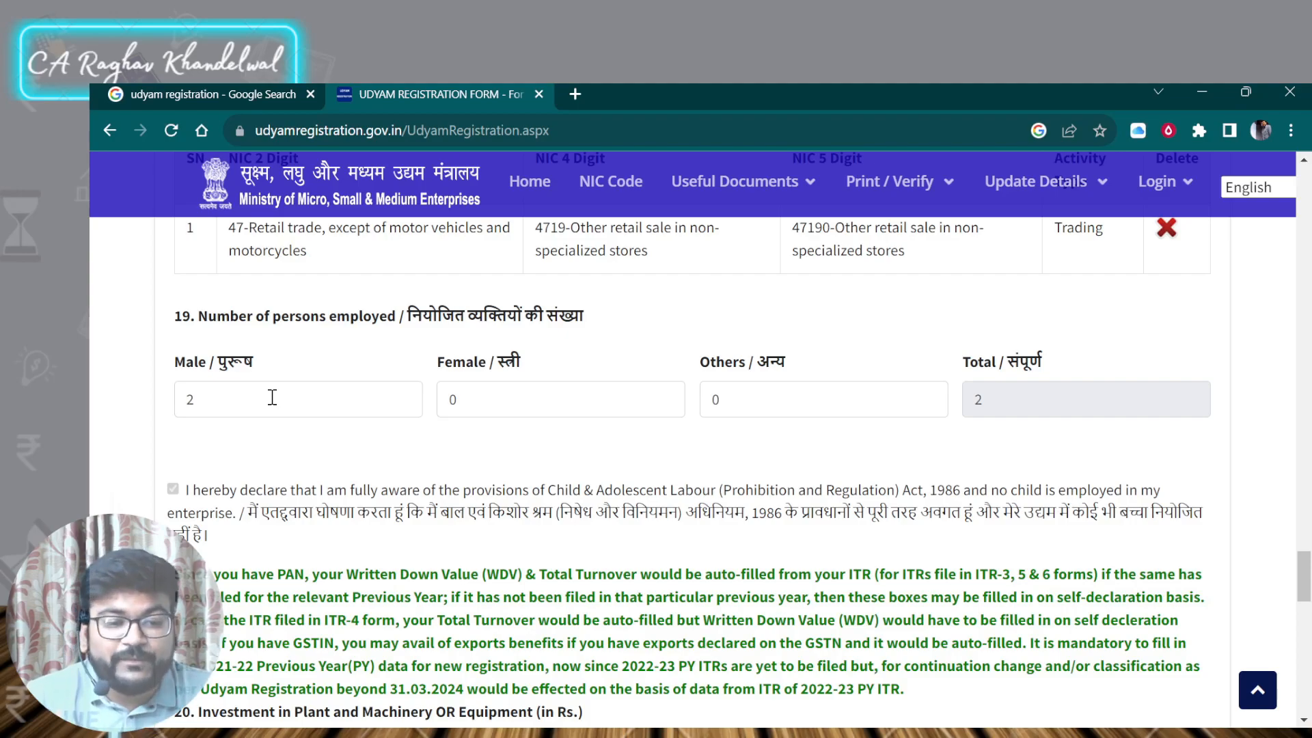
- Check the number of persons employed and the plant investment and turnover fields
left_click(236, 398)
left_click(478, 399)
left_click(809, 391)
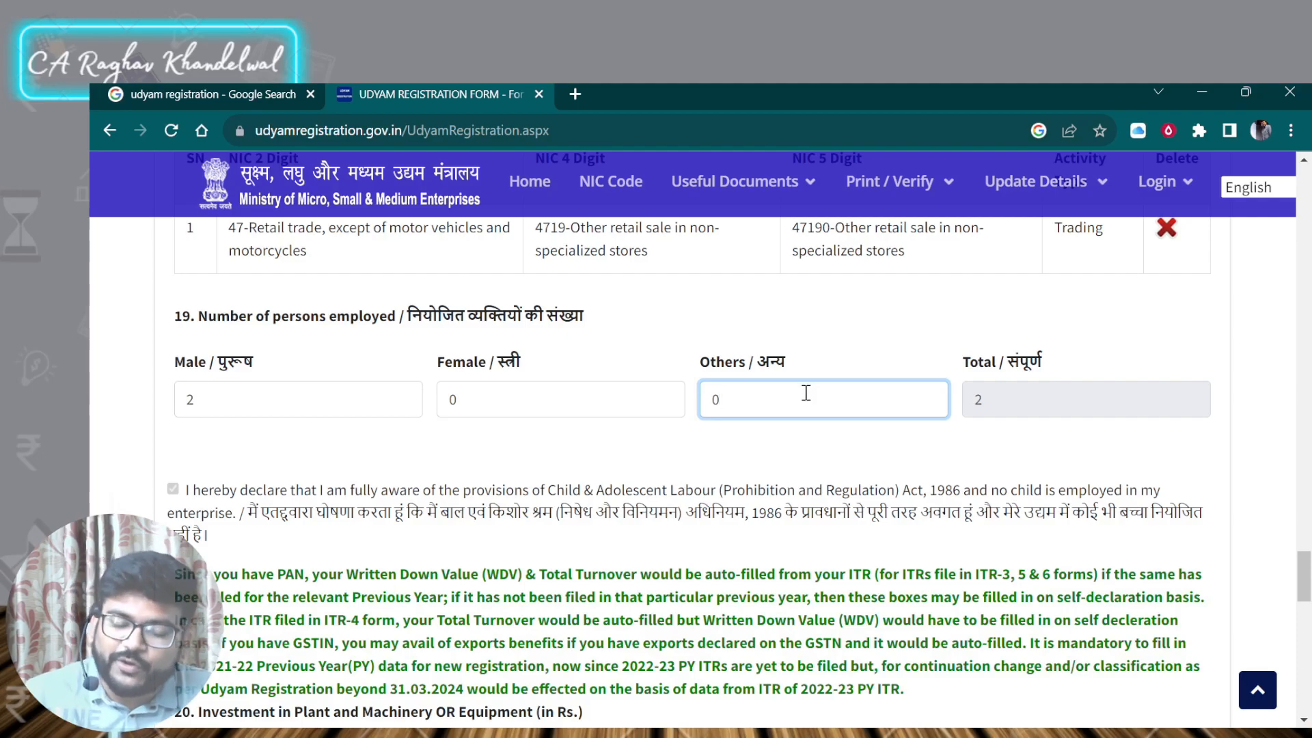
scroll(765, 393, "down", 5)
scroll(298, 359, "up", 4)
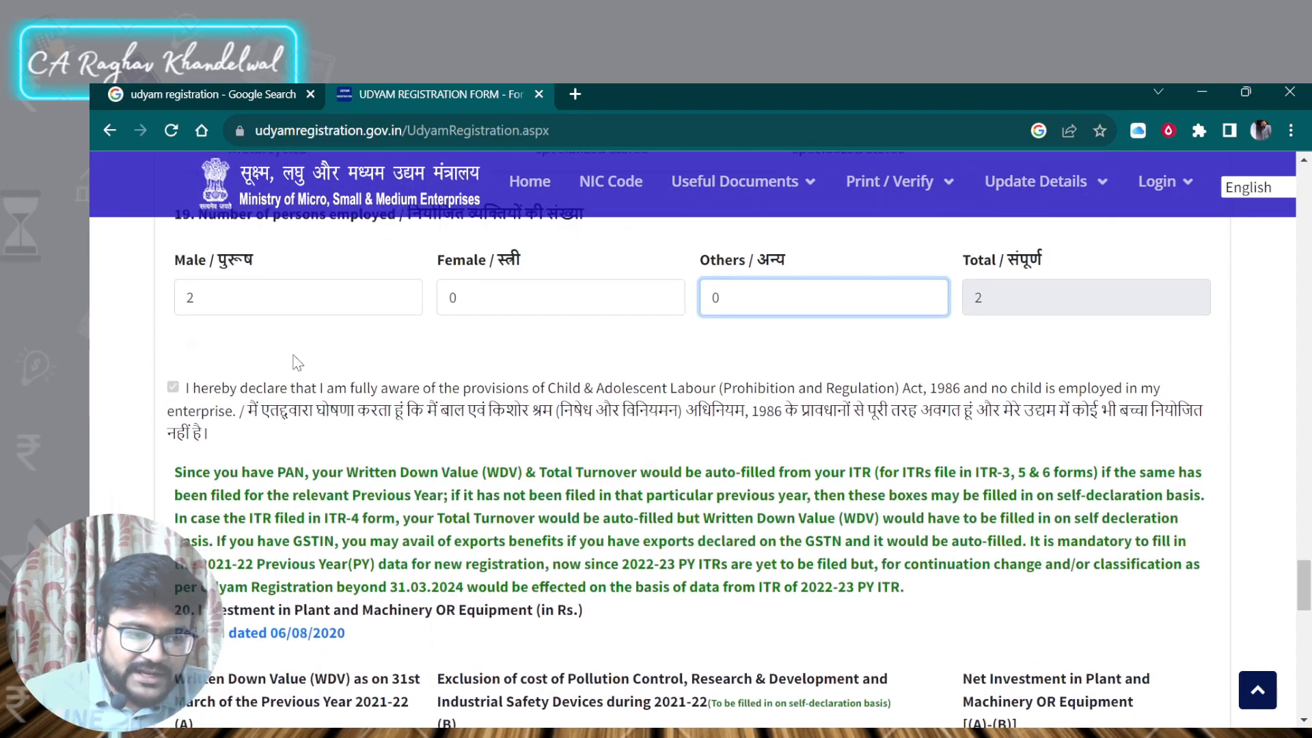
scroll(180, 410, "down", 5)
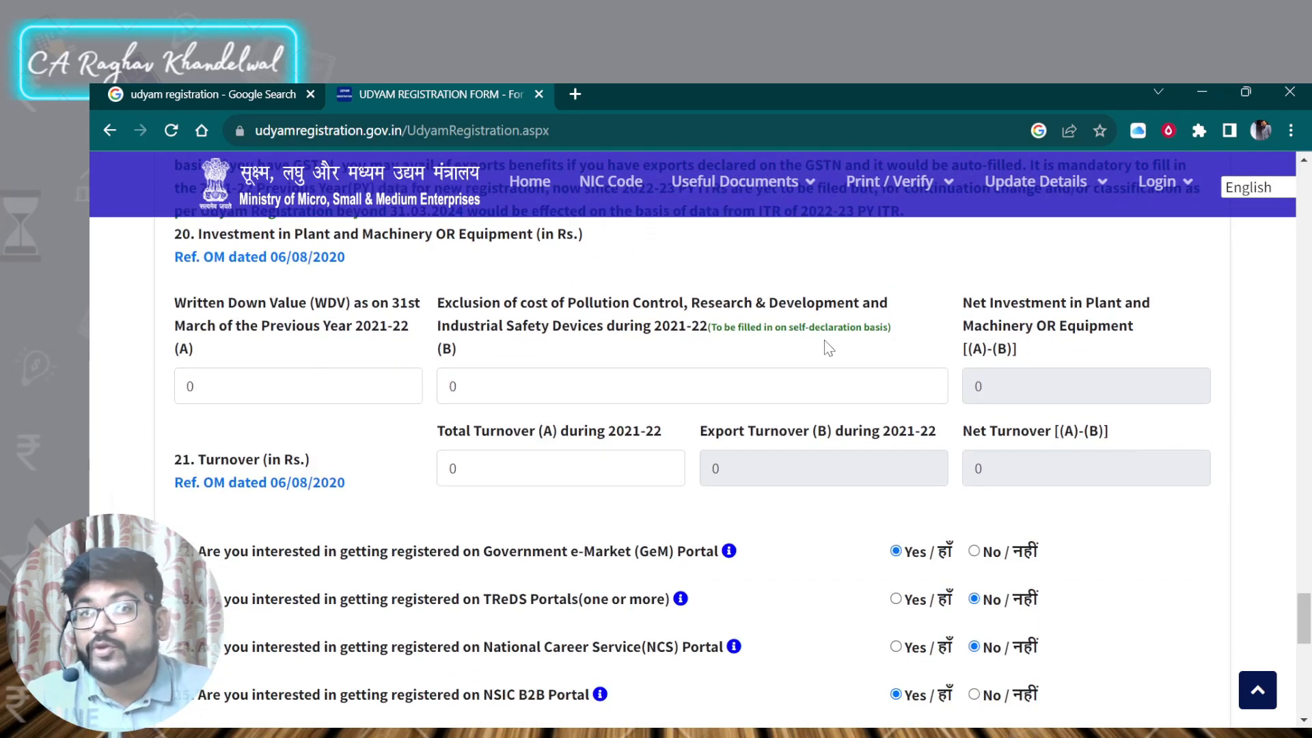
scroll(715, 376, "up", 3)
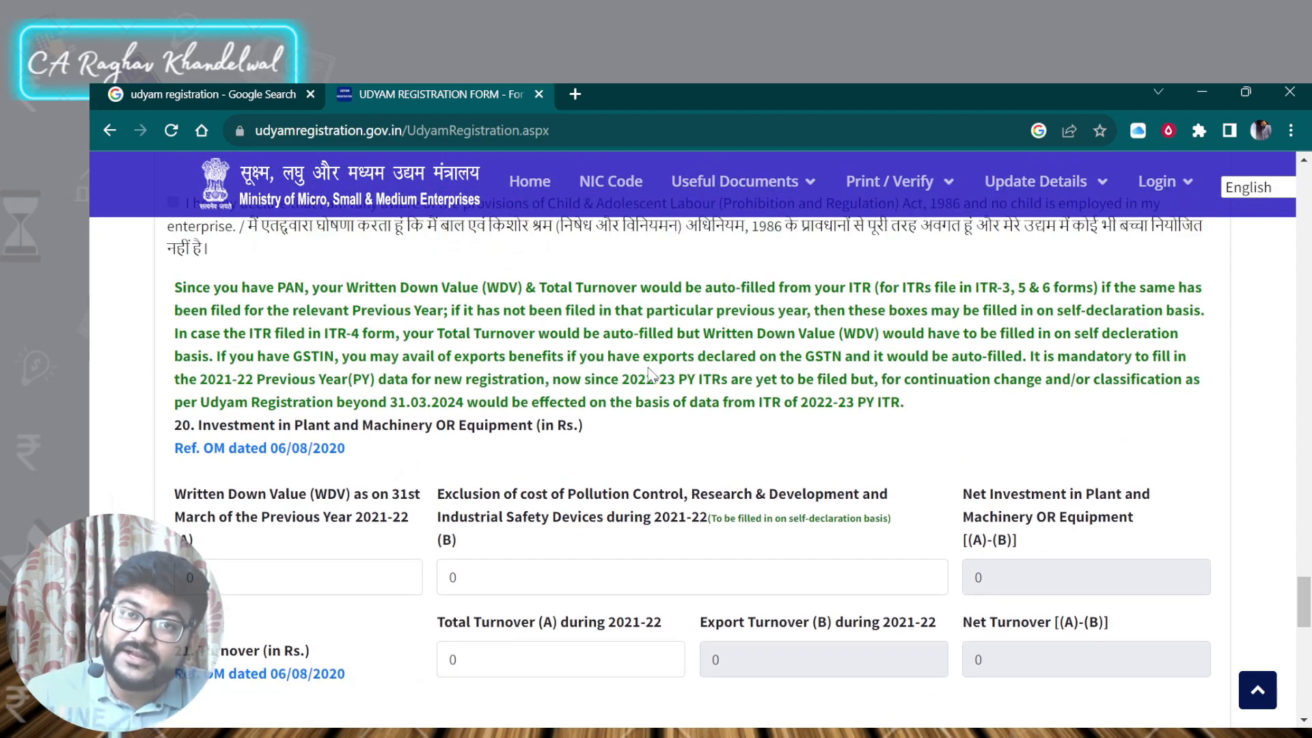
scroll(649, 376, "down", 1)
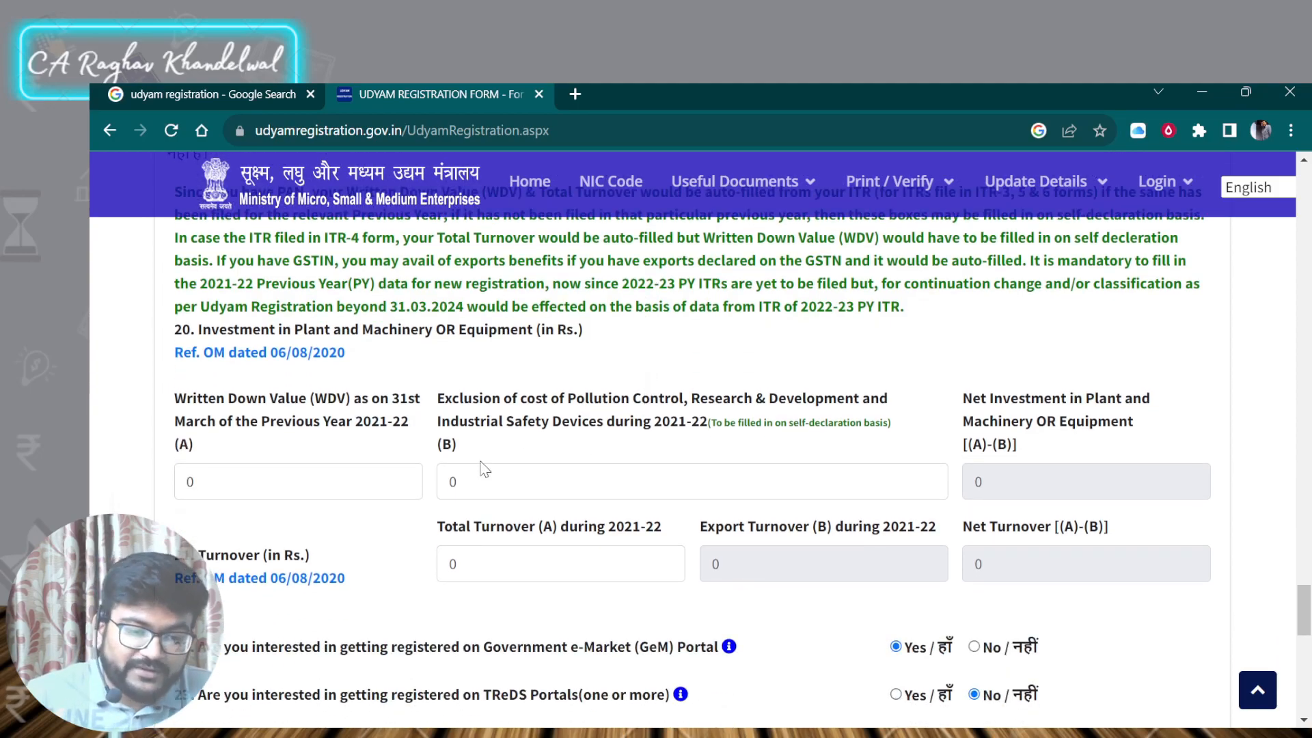
- Submit the form to get the final OTP, confirming that the entered data and mobile number are correct
left_click(418, 477)
left_click(534, 486)
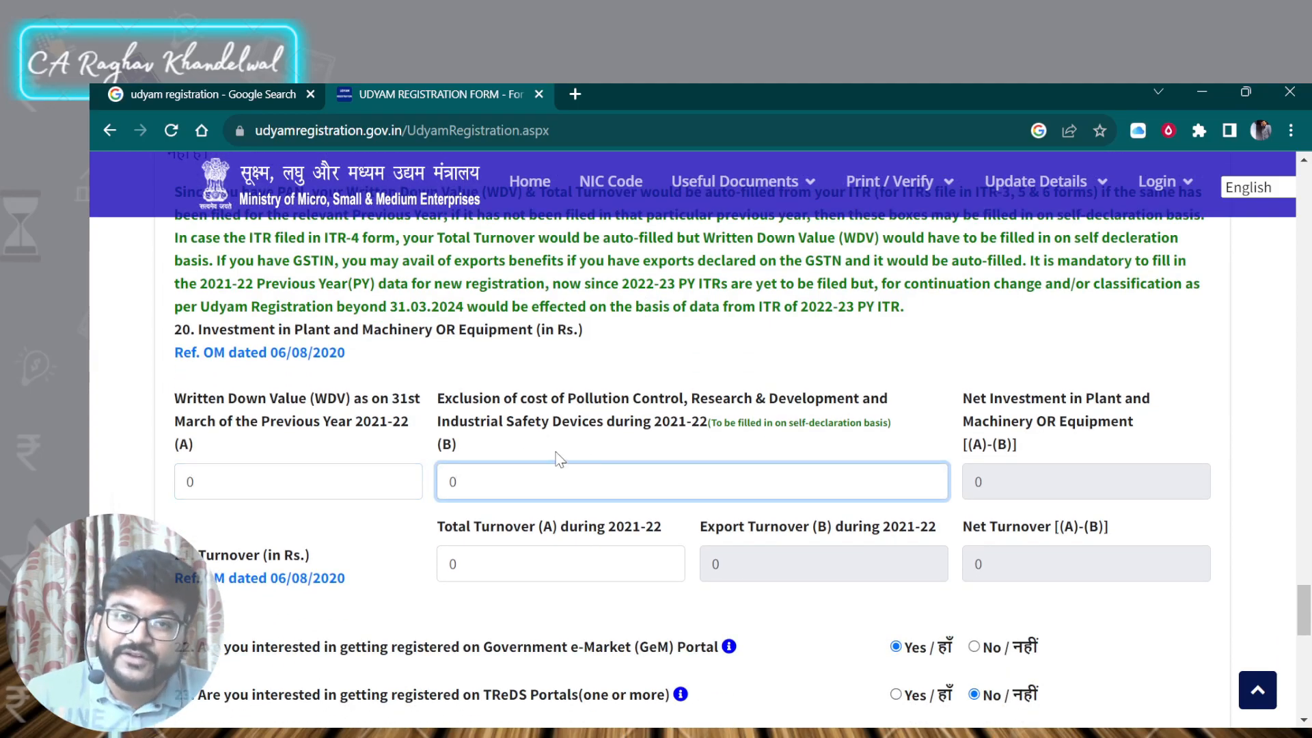
scroll(519, 465, "down", 2)
scroll(514, 449, "down", 1)
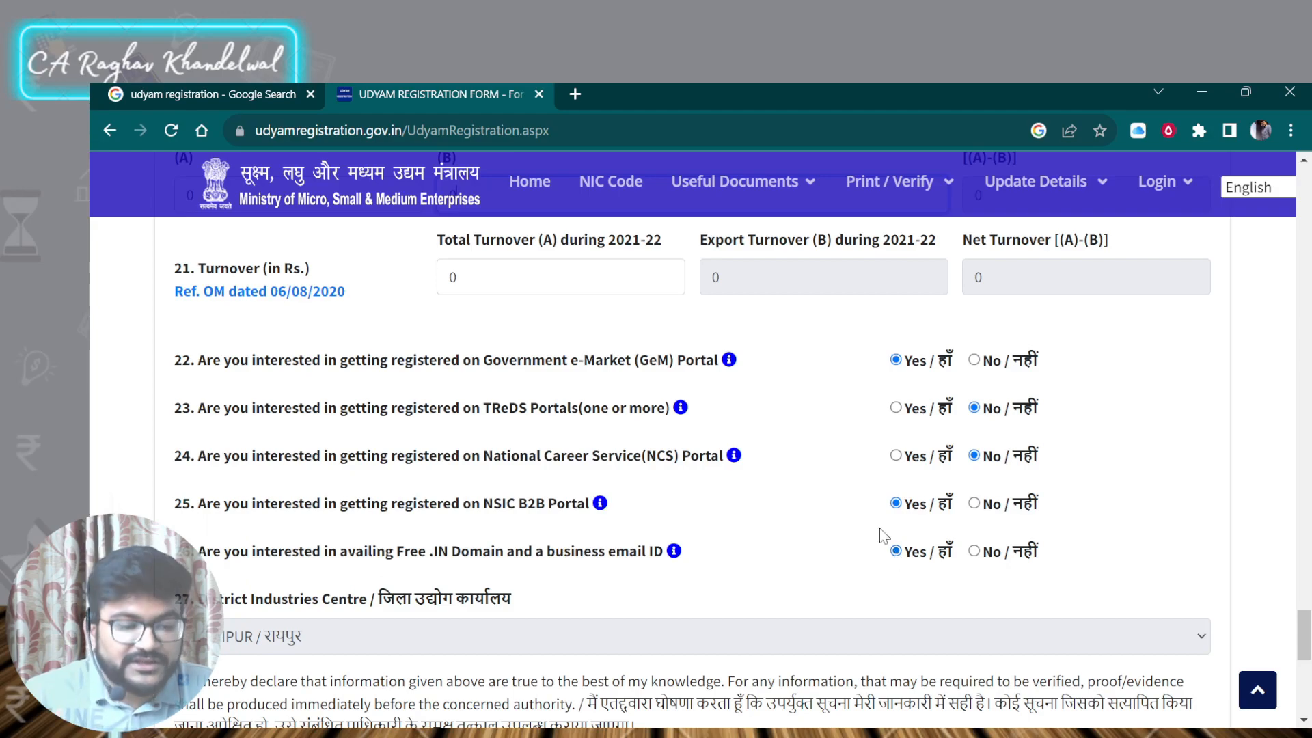
scroll(882, 527, "down", 3)
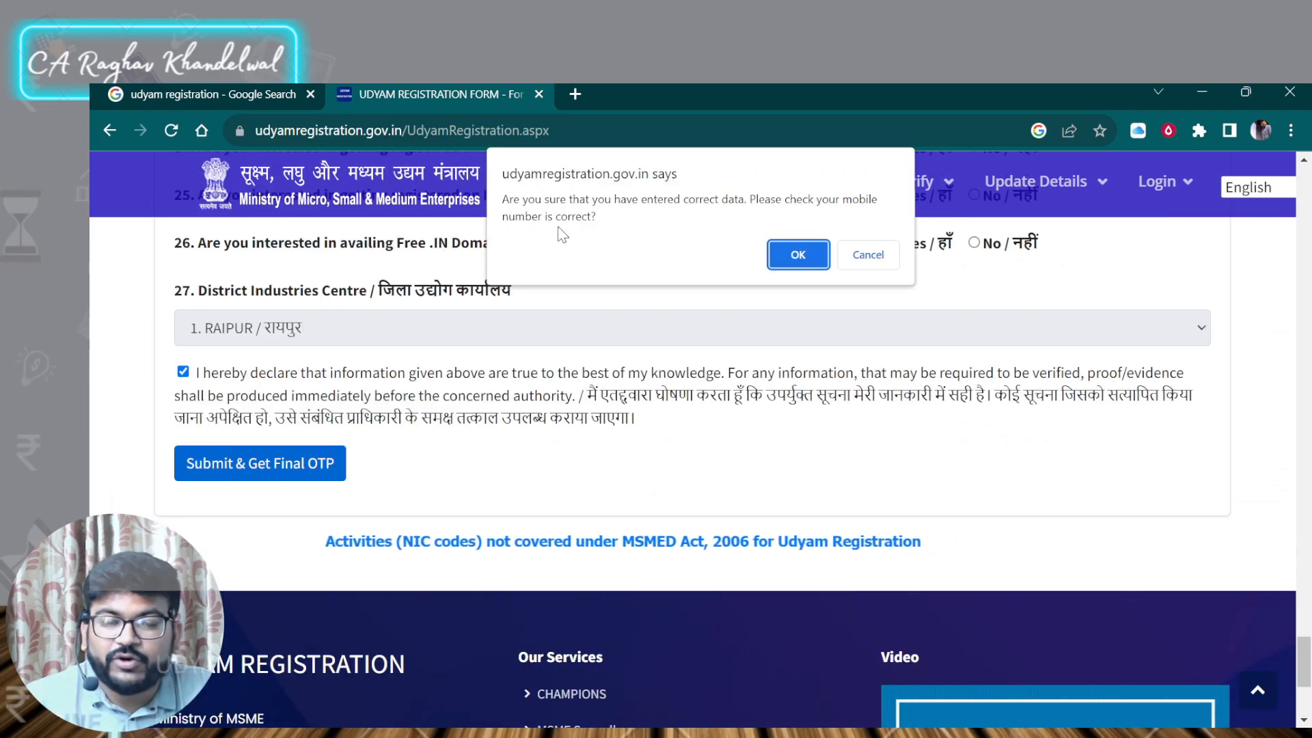
left_click(795, 255)
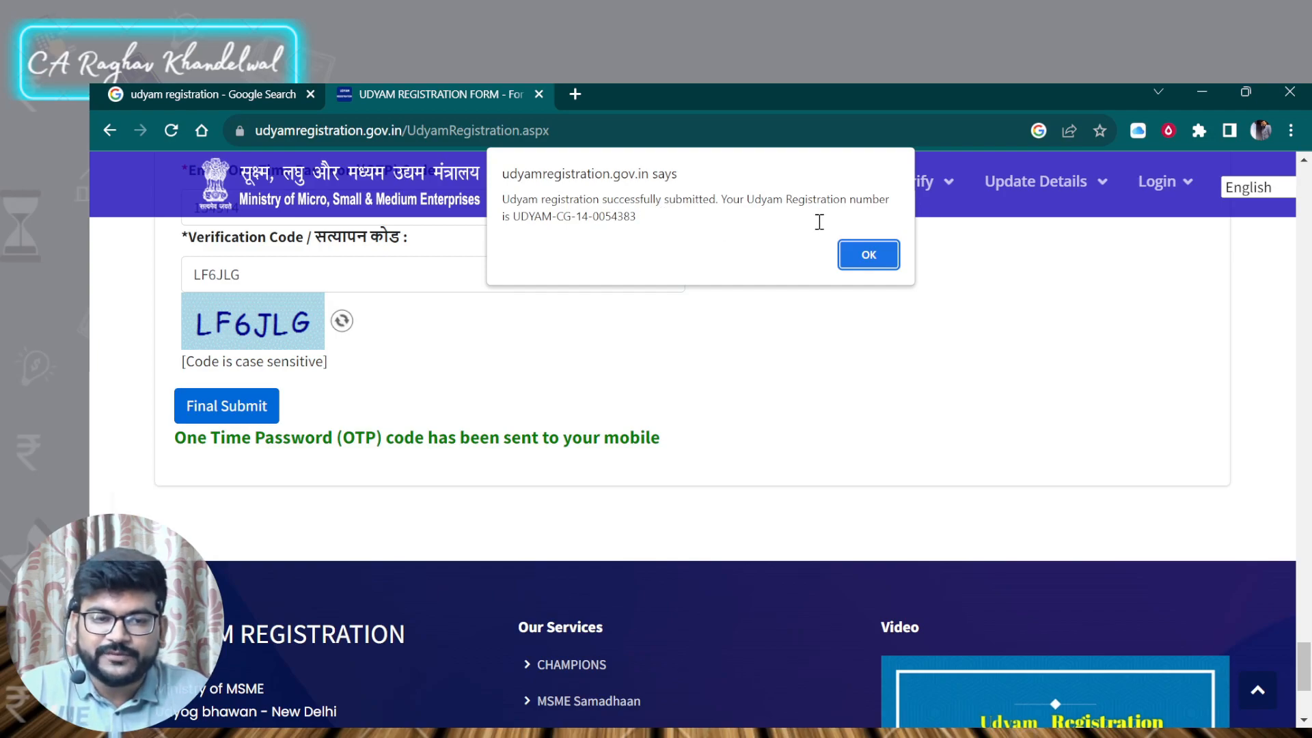
- Select the issued Udyam registration number in the success message and dismiss the message
left_click_drag(637, 218, 543, 208)
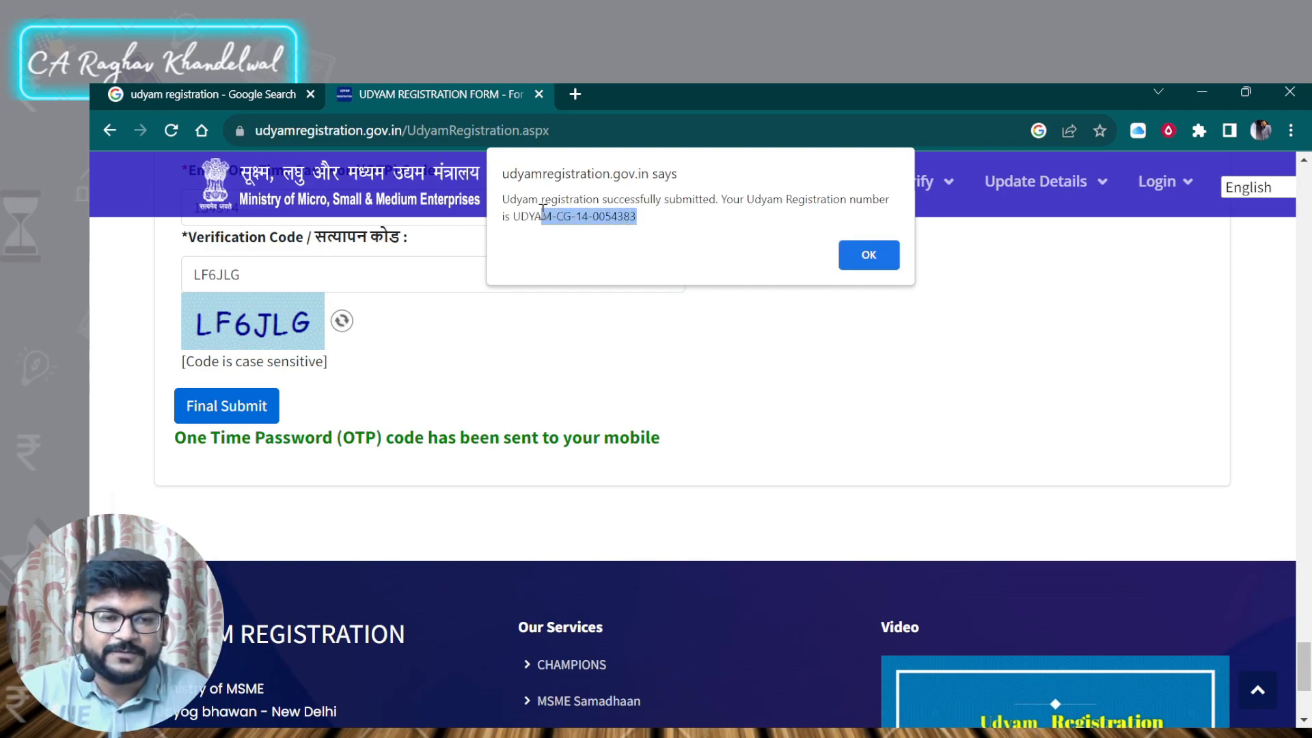
left_click(856, 258)
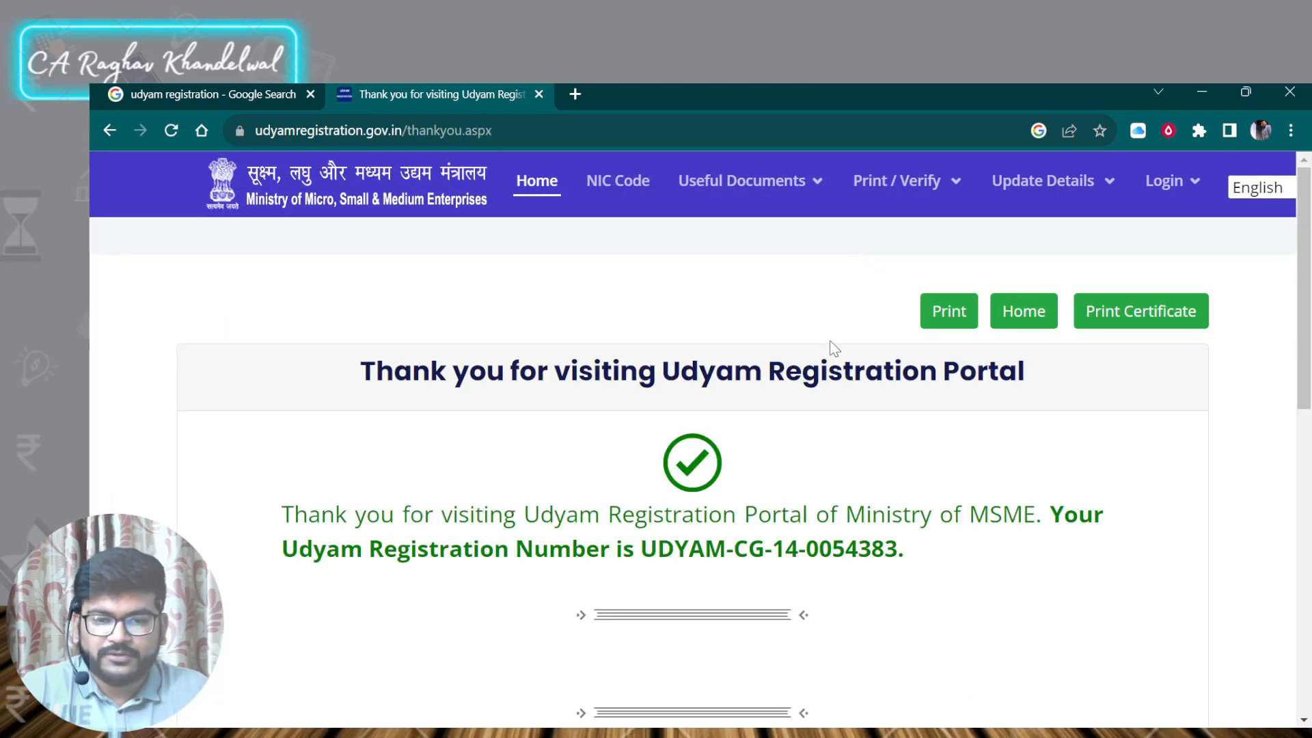